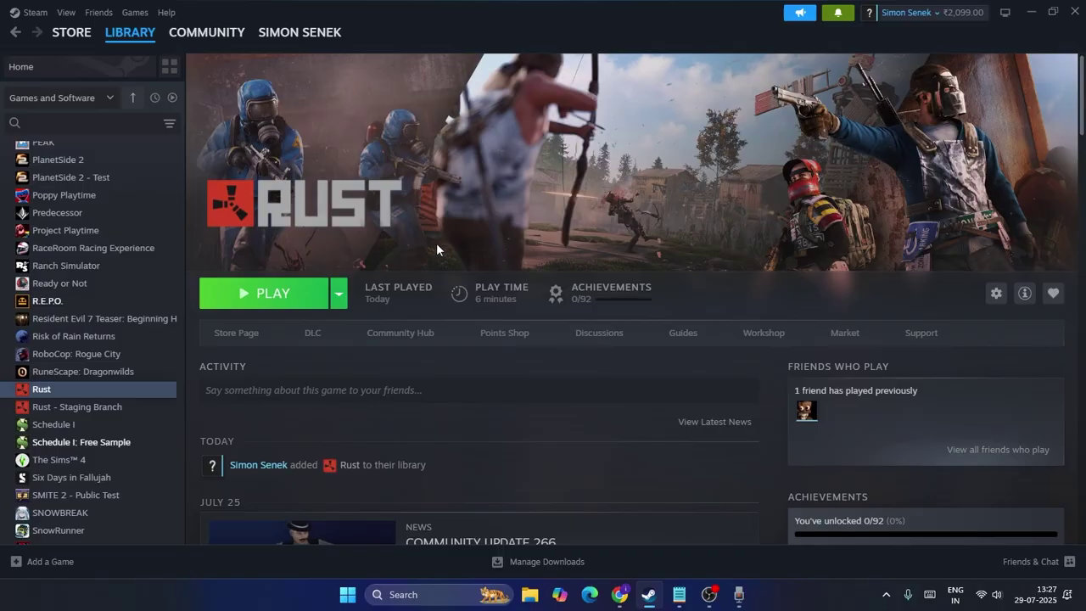
Step: Minimise the Steam library window, search Windows for "steam" and run Steam as administrator
{"action": "left_click", "coordinate": [1031, 12]}
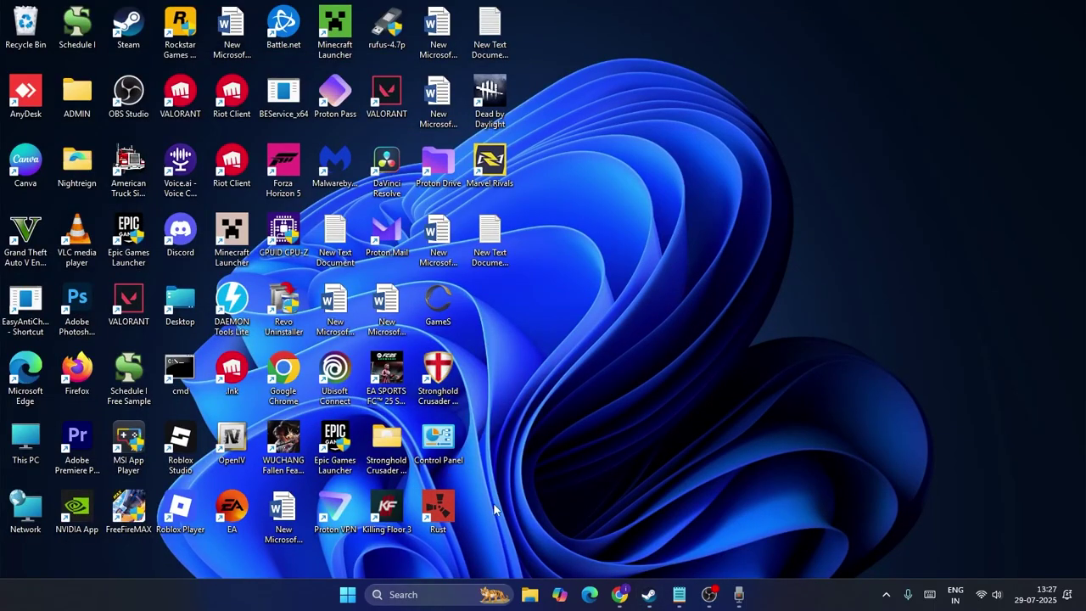
{"action": "left_click", "coordinate": [650, 594]}
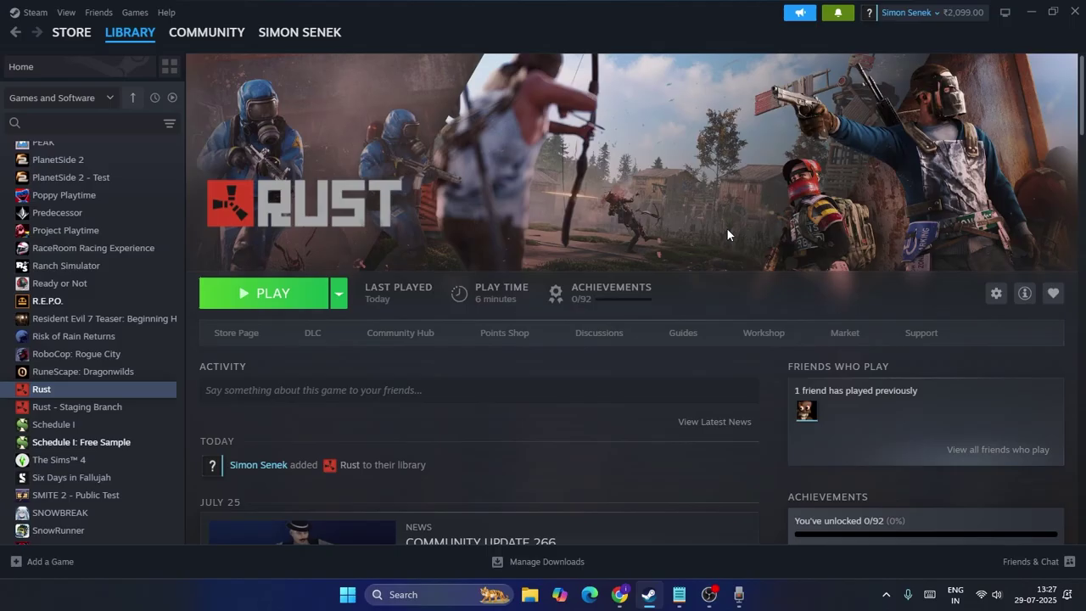
{"action": "left_click", "coordinate": [1031, 12]}
{"action": "left_click", "coordinate": [438, 595]}
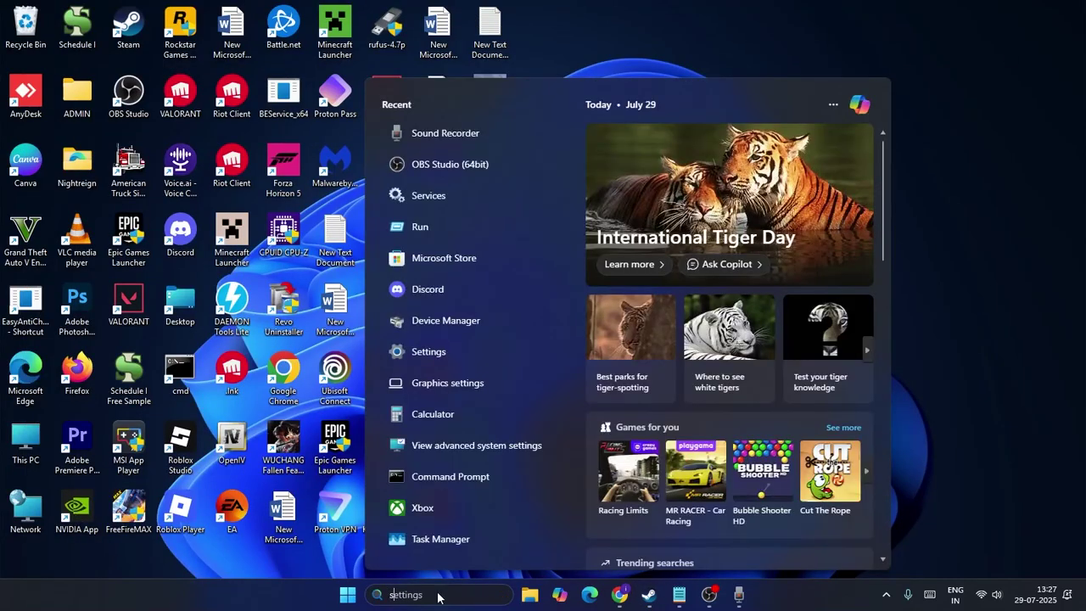
{"action": "type", "text": "steam"}
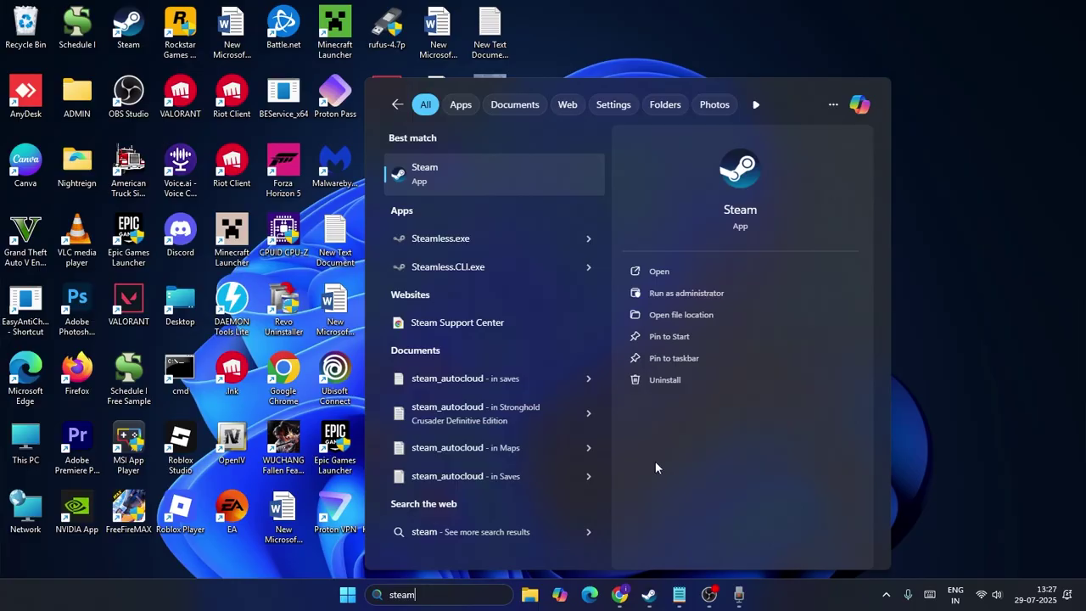
{"action": "left_click", "coordinate": [703, 294]}
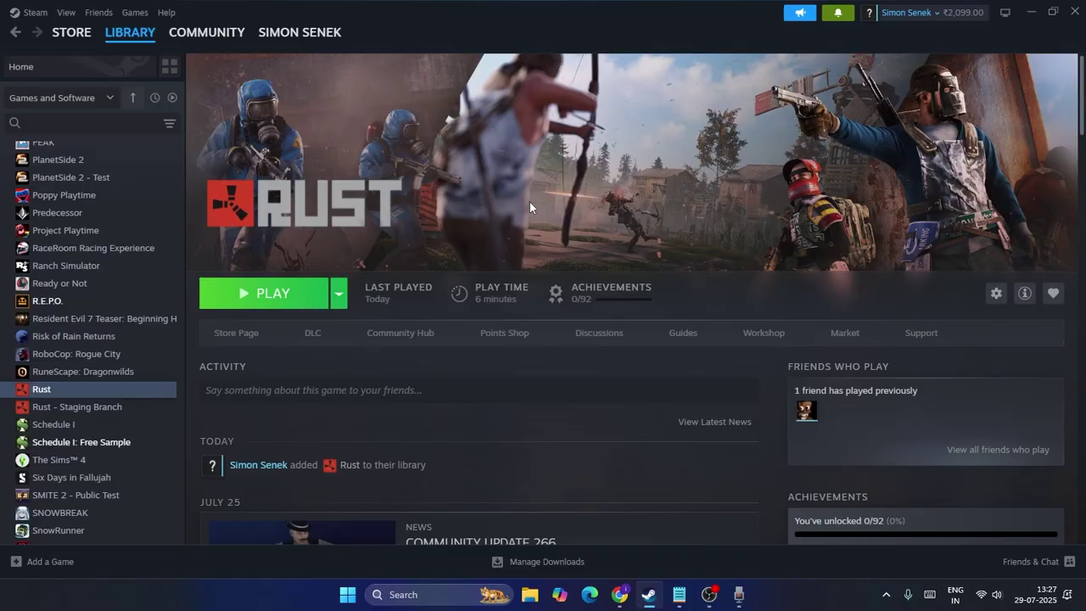
Step: Minimise Steam, search Windows for "services" and open the Services console
{"action": "left_click", "coordinate": [1031, 14]}
{"action": "left_click", "coordinate": [412, 594]}
{"action": "type", "text": "ser"}
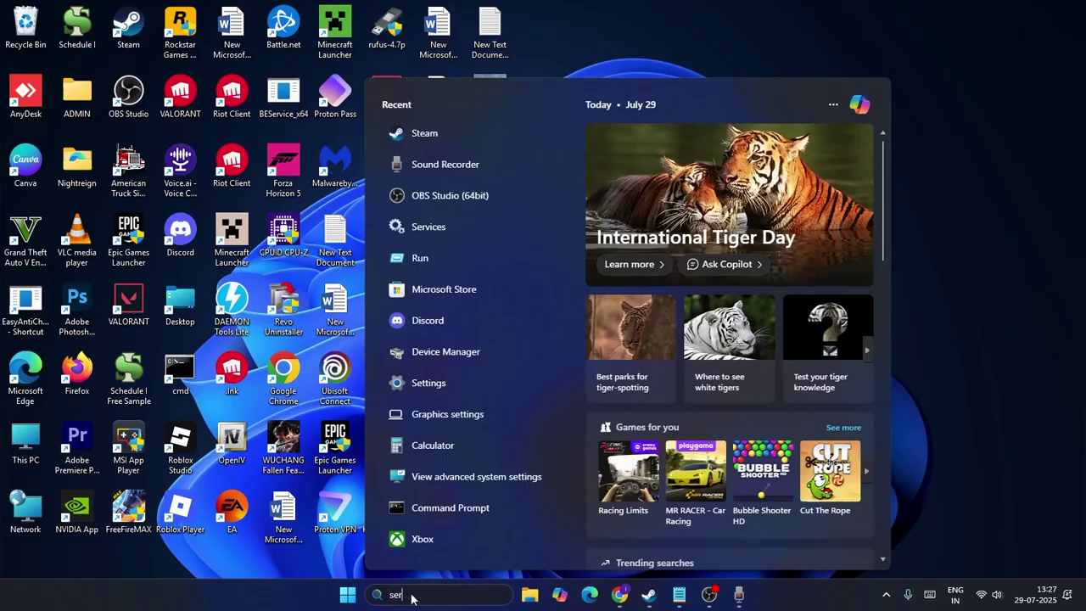
{"action": "type", "text": "vices"}
{"action": "left_click", "coordinate": [435, 182]}
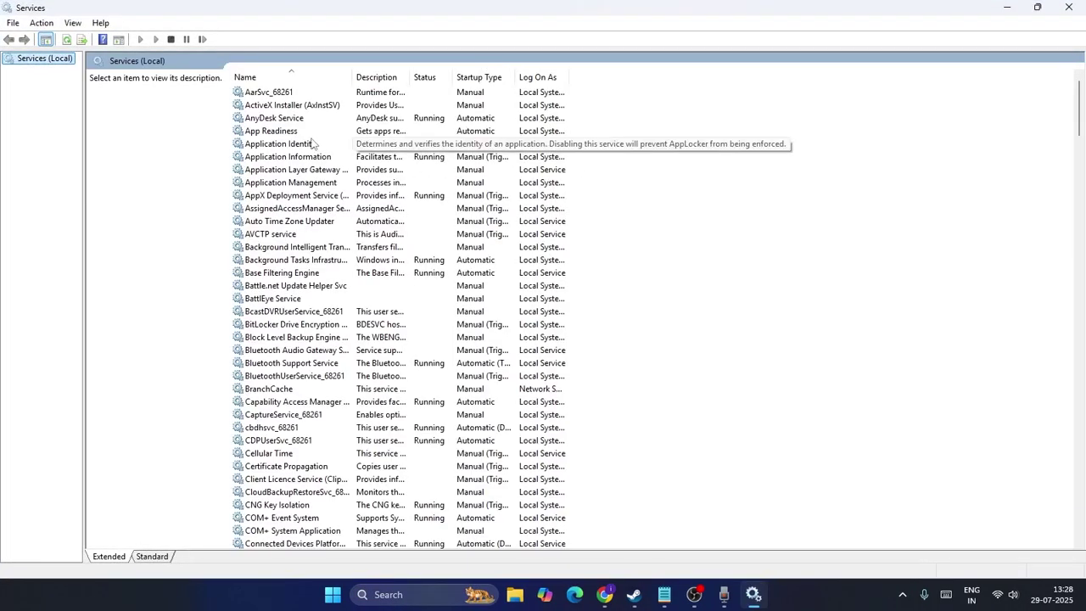
Step: Try to start the Easy Anti-Cheat (Epic Online Services) service from its properties, and close the properties dialog
{"action": "scroll", "coordinate": [310, 195], "scroll_direction": "down", "scroll_amount": 12}
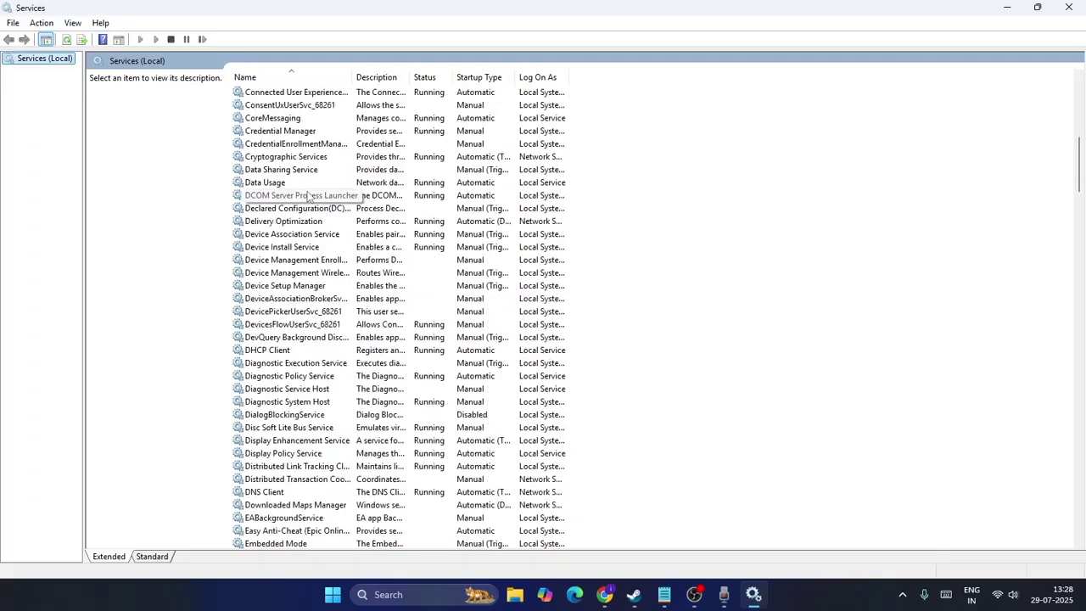
{"action": "scroll", "coordinate": [309, 196], "scroll_direction": "down", "scroll_amount": 8}
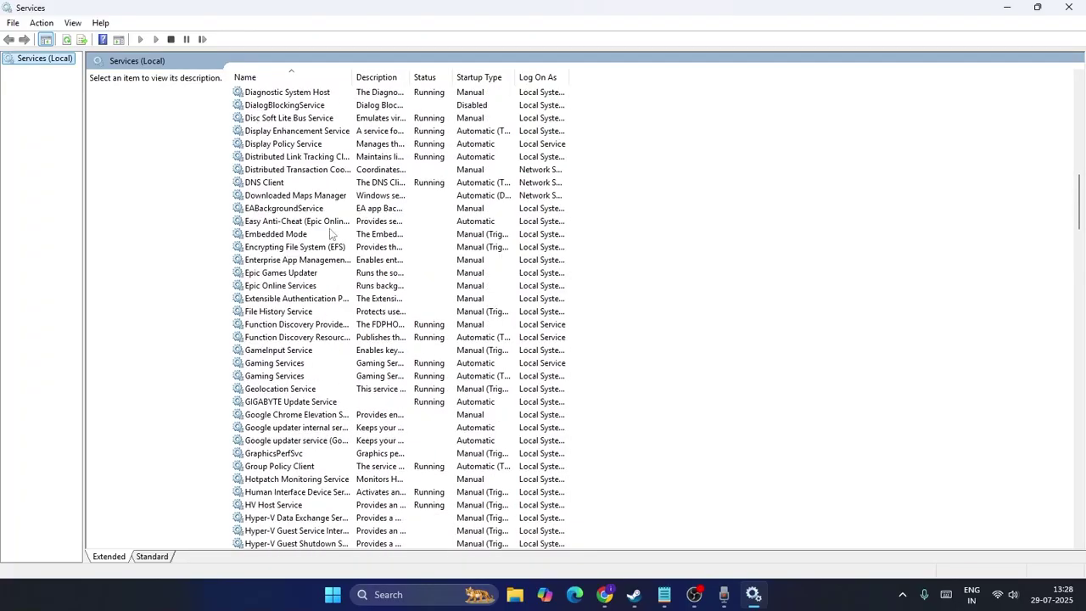
{"action": "left_click", "coordinate": [337, 223]}
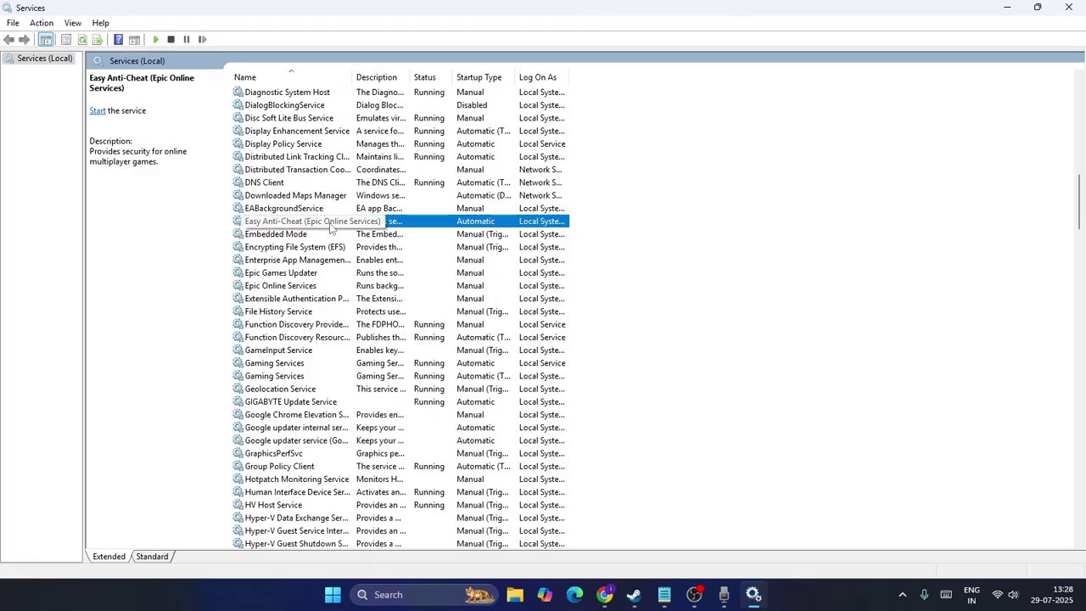
{"action": "right_click", "coordinate": [297, 225]}
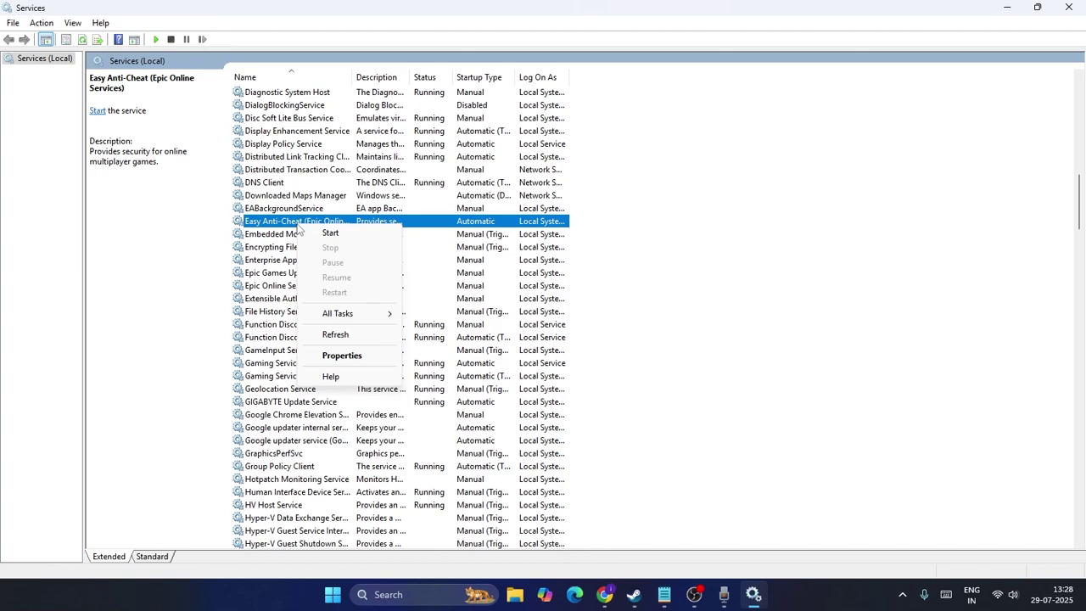
{"action": "left_click", "coordinate": [335, 355]}
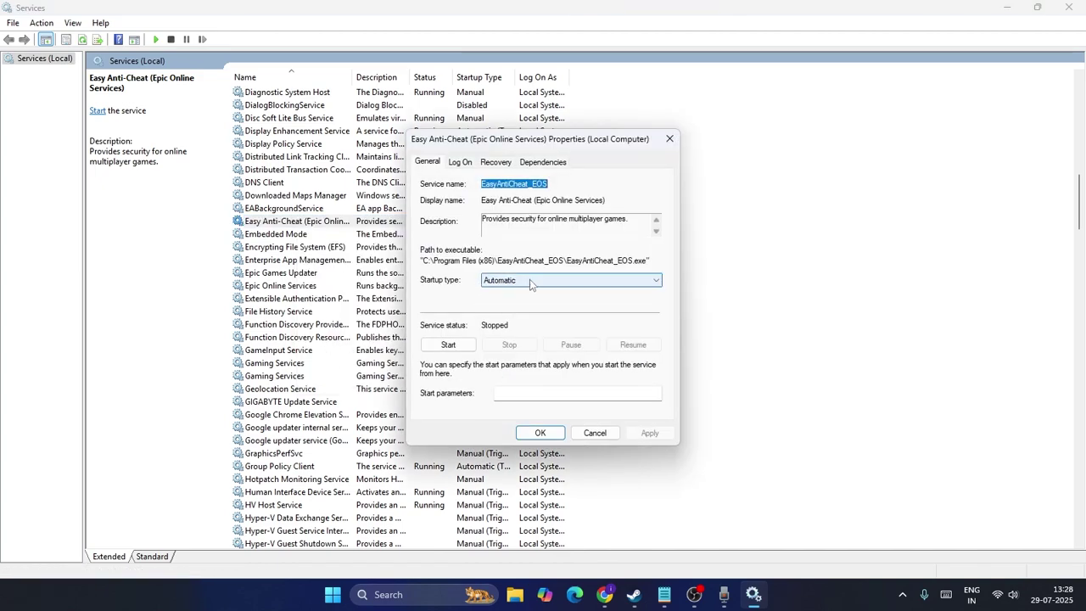
{"action": "left_click", "coordinate": [459, 346]}
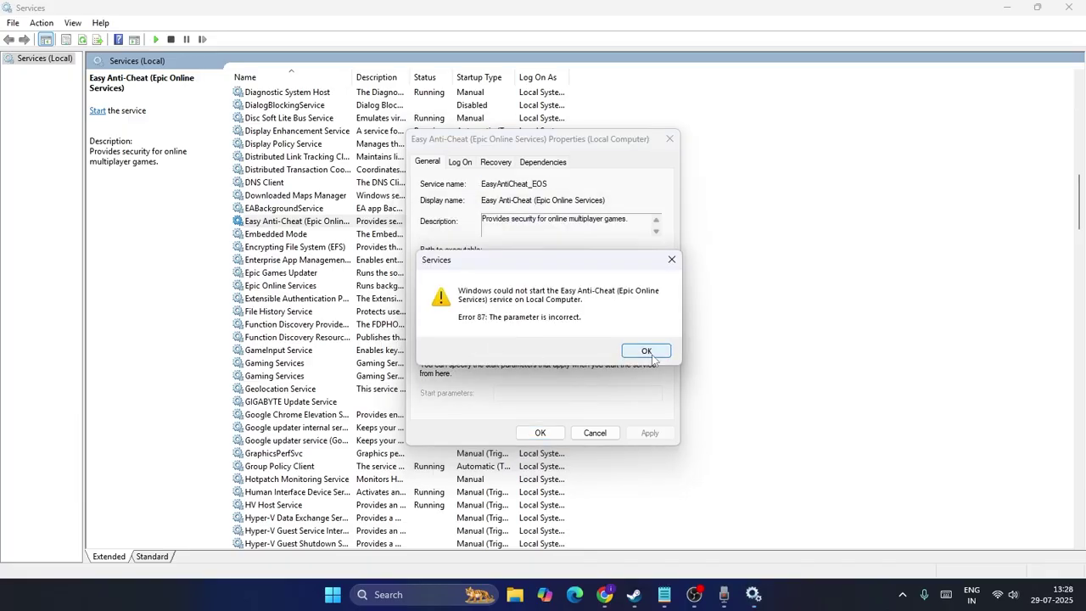
{"action": "left_click", "coordinate": [647, 350]}
{"action": "left_click", "coordinate": [543, 434]}
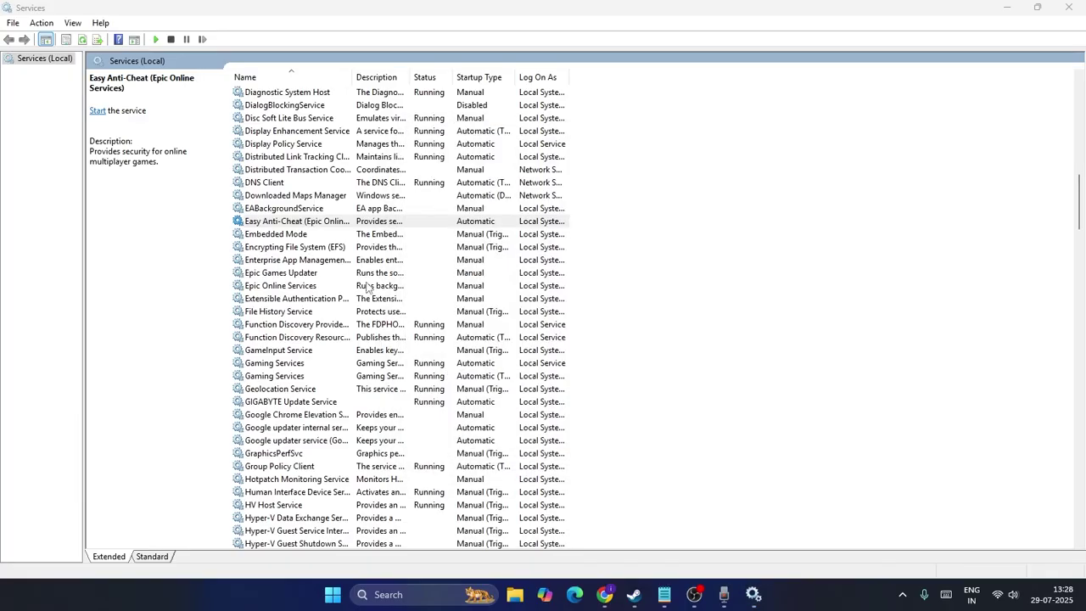
Step: Try to start the Easy Anti-Cheat service directly from the services list, and close the Services console
{"action": "right_click", "coordinate": [343, 223]}
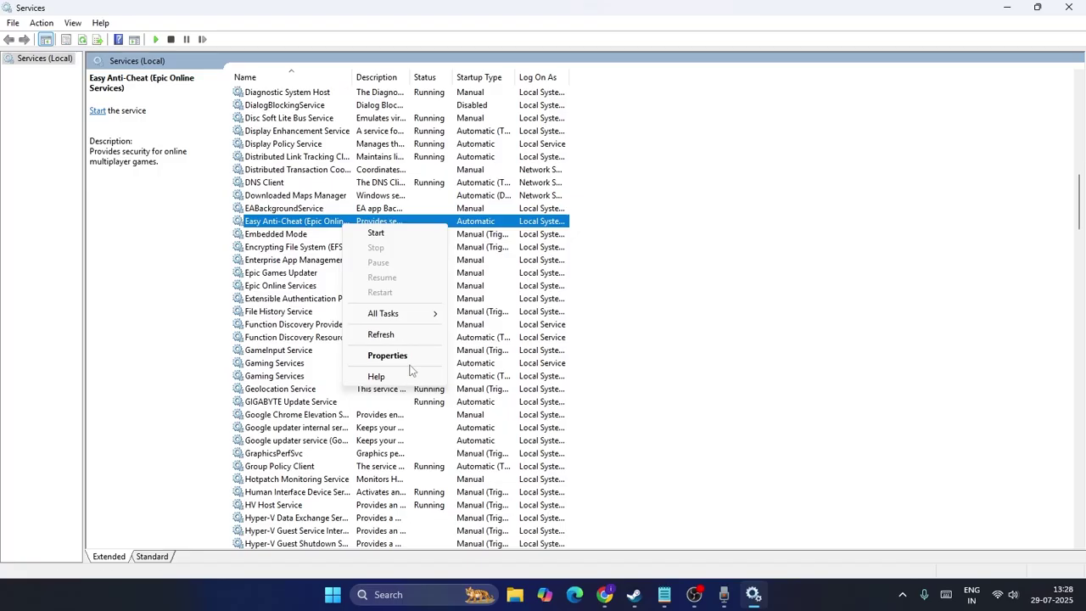
{"action": "left_click", "coordinate": [378, 234]}
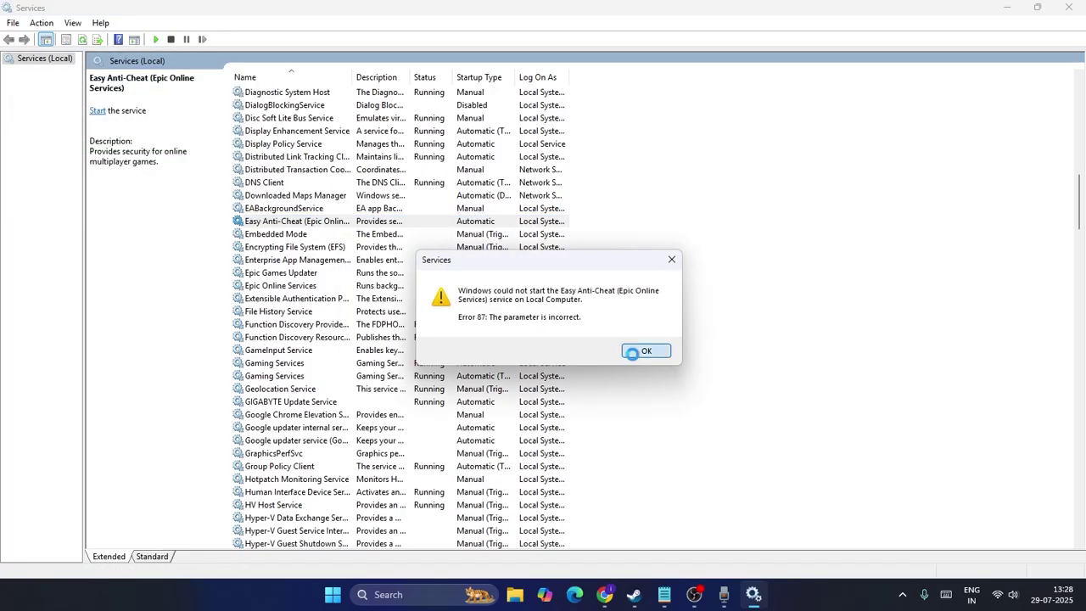
{"action": "left_click", "coordinate": [632, 353]}
{"action": "left_click", "coordinate": [1068, 7]}
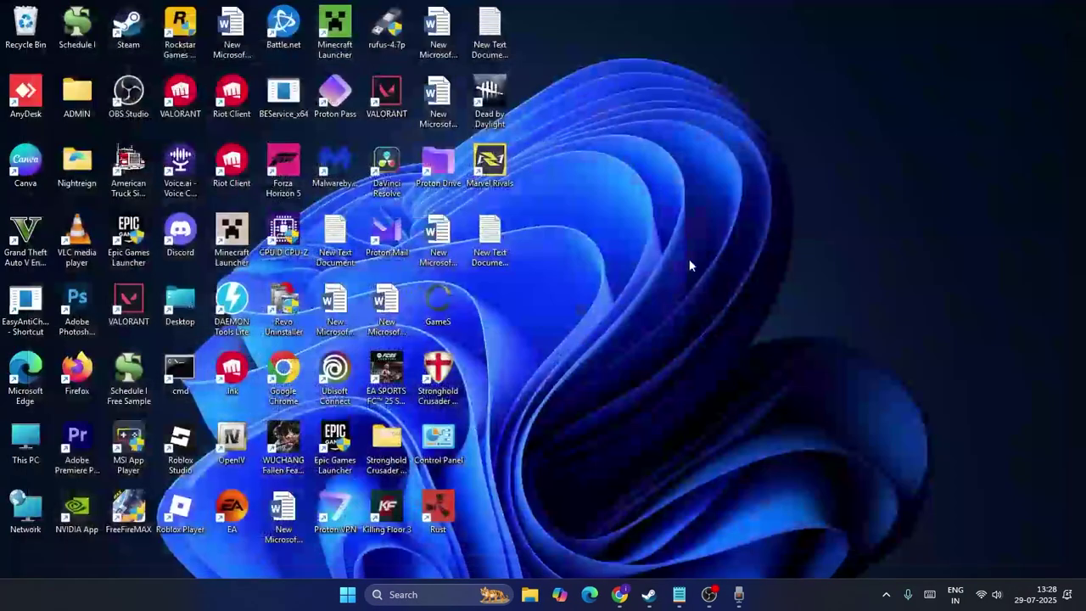
Step: Open Windows Settings, check the VPN connections under Network & internet, and close Settings
{"action": "left_click", "coordinate": [649, 594]}
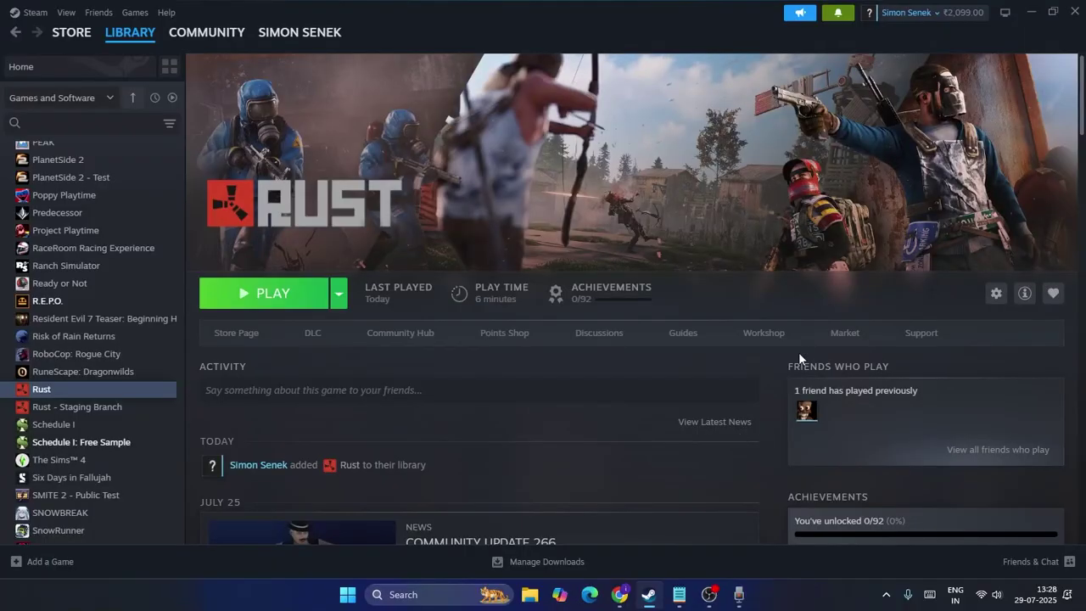
{"action": "left_click", "coordinate": [1030, 17]}
{"action": "left_click", "coordinate": [415, 592]}
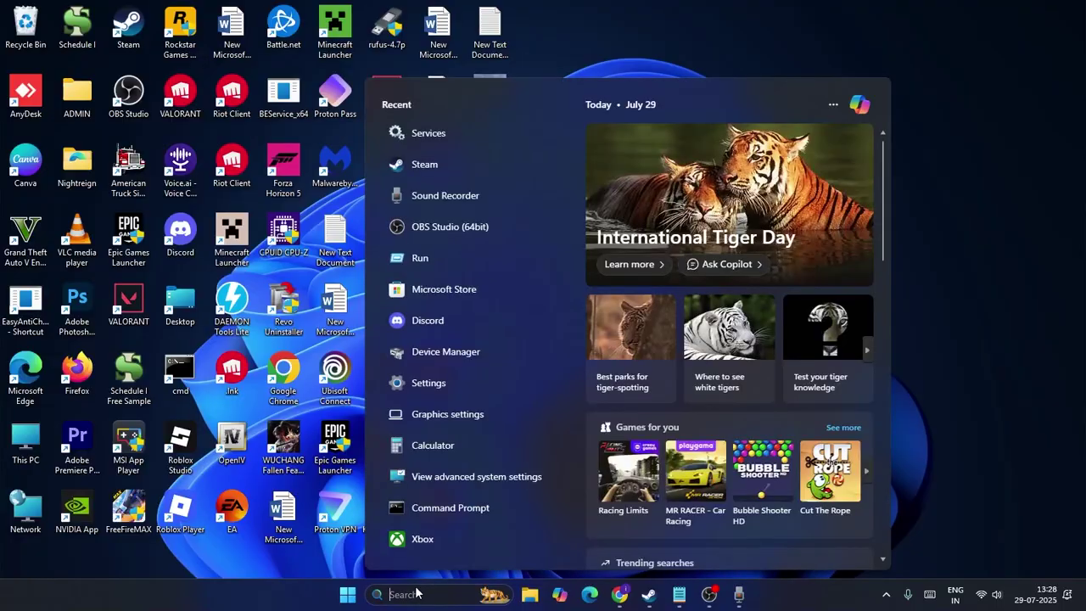
{"action": "type", "text": "settings"}
{"action": "left_click", "coordinate": [464, 186]}
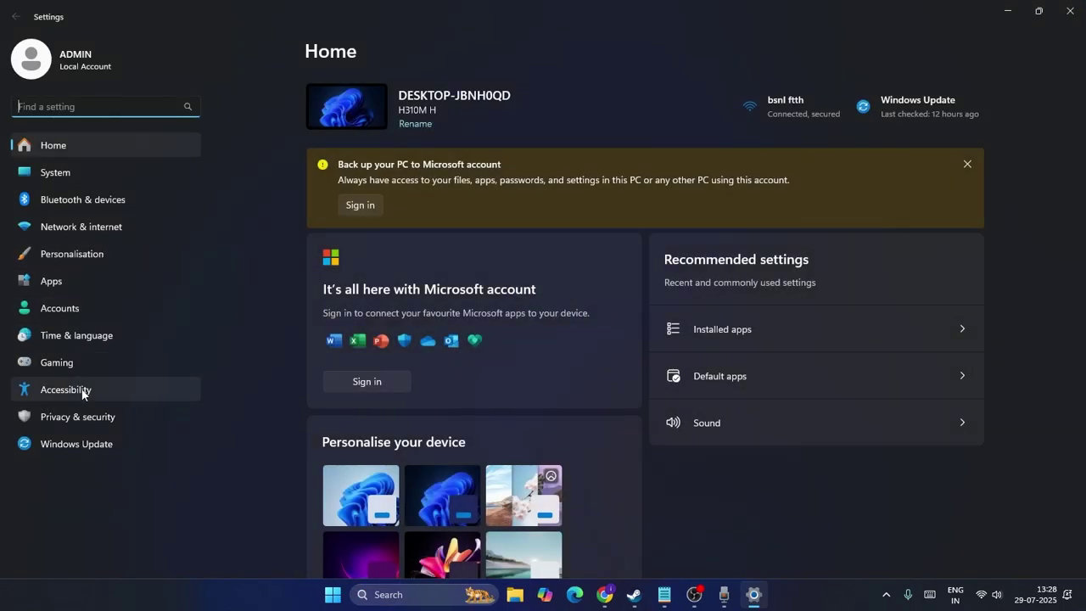
{"action": "left_click", "coordinate": [70, 234]}
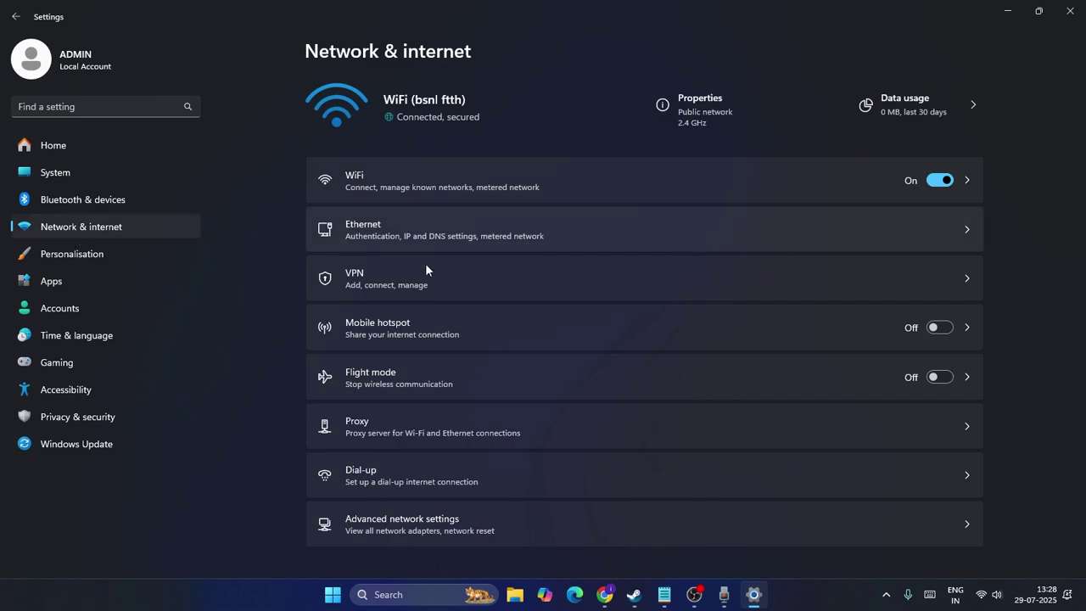
{"action": "left_click", "coordinate": [392, 287]}
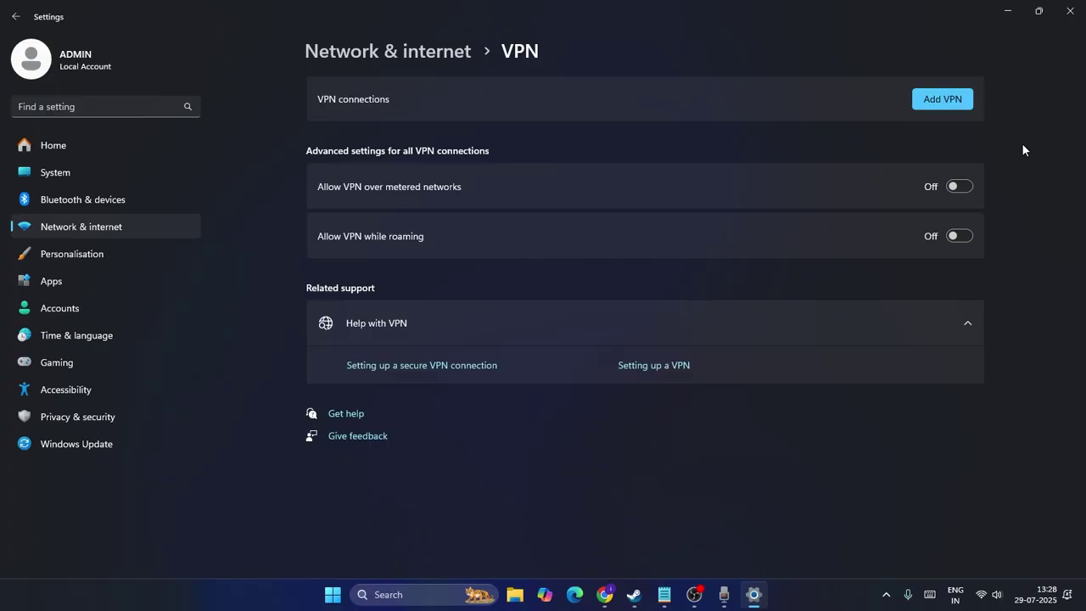
{"action": "left_click", "coordinate": [1069, 10]}
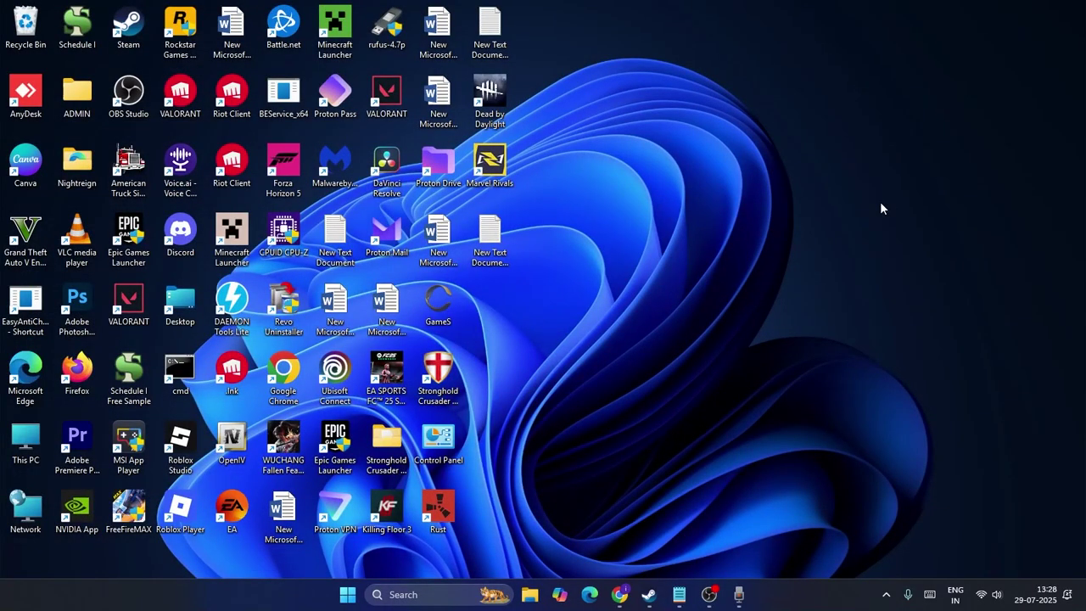
Step: View the available Wi-Fi networks in quick settings, and close the network list
{"action": "left_click", "coordinate": [988, 594]}
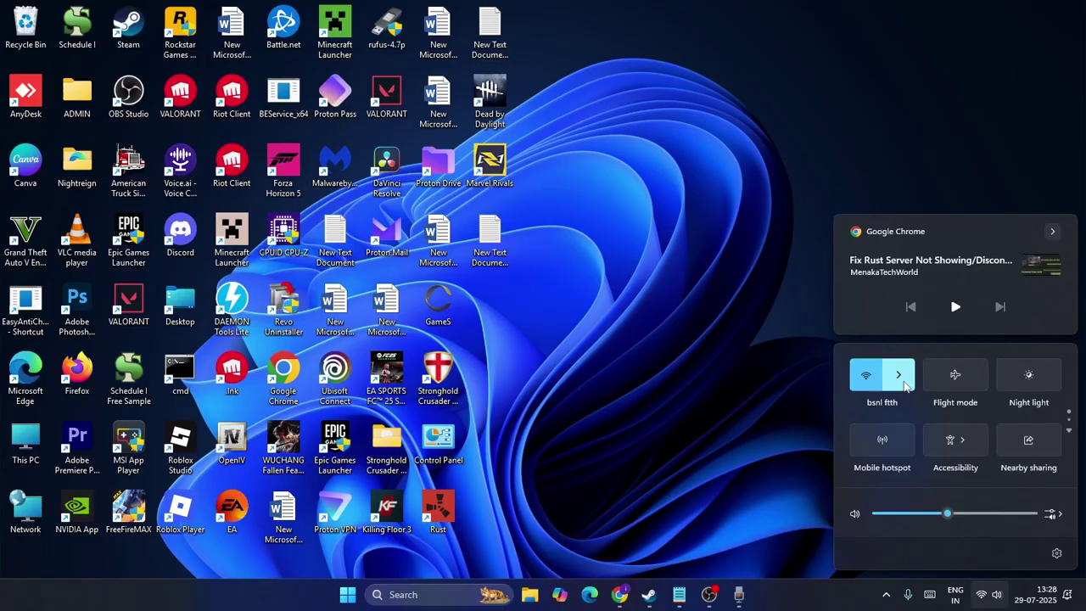
{"action": "left_click", "coordinate": [898, 374]}
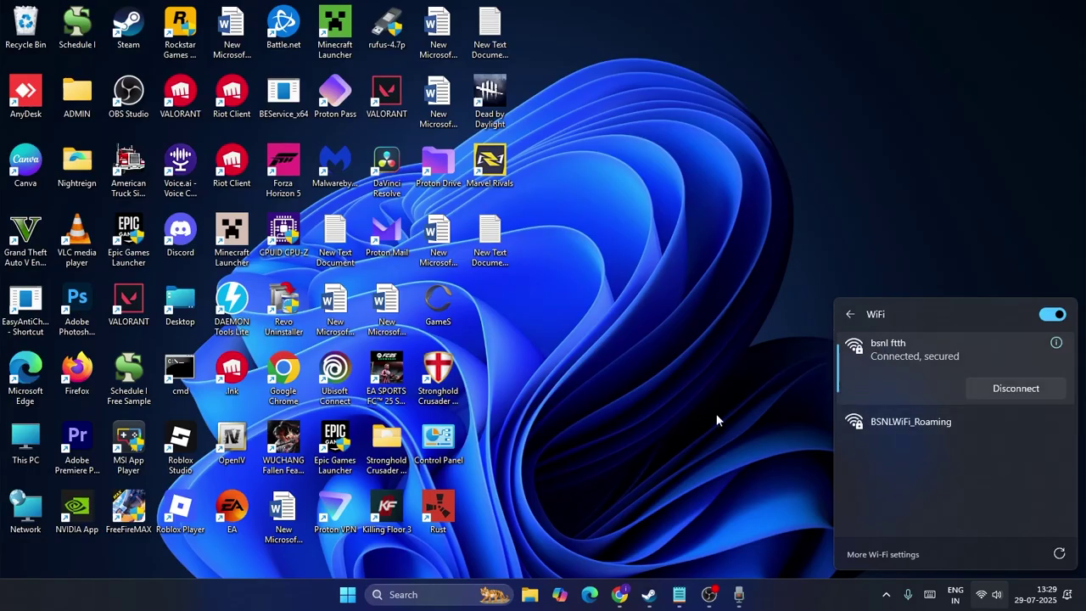
{"action": "left_click", "coordinate": [742, 325]}
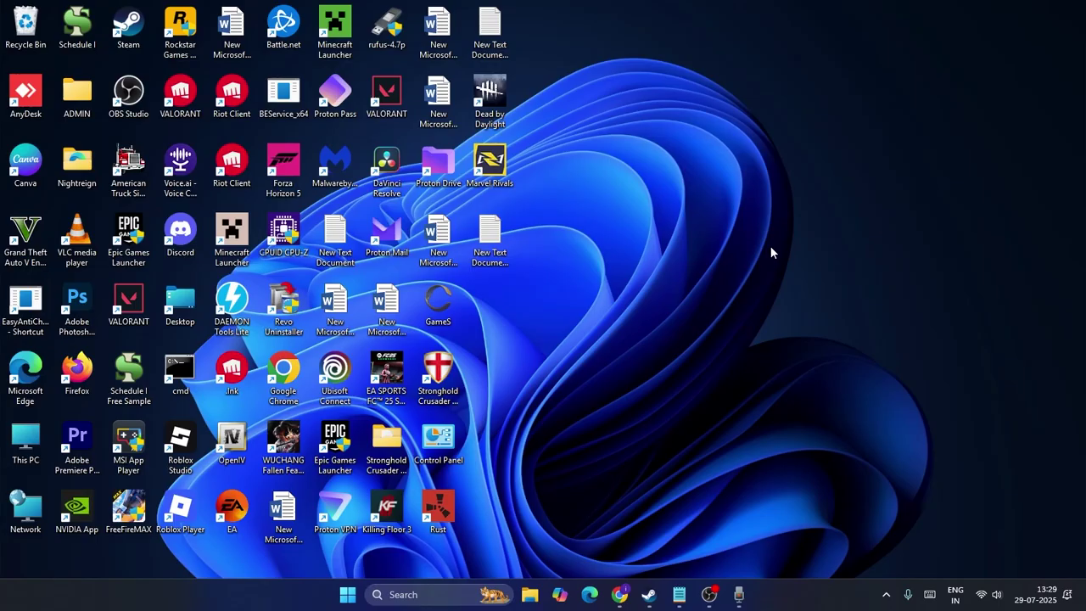
Step: Synchronise the system clock in the Date & time settings of Windows, and minimise Settings
{"action": "left_click", "coordinate": [404, 594]}
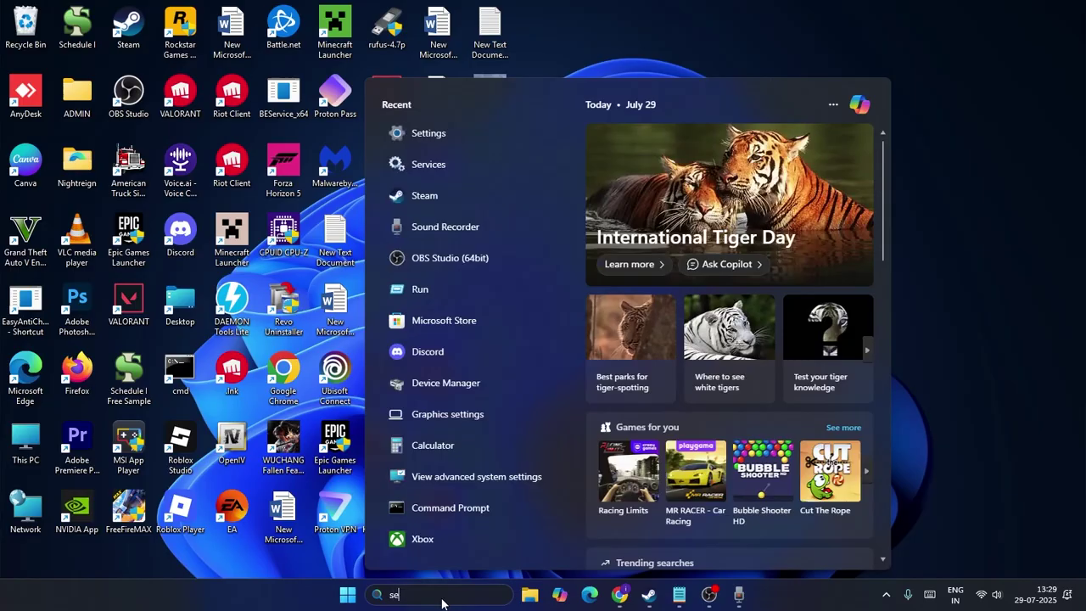
{"action": "type", "text": "set"}
{"action": "left_click", "coordinate": [431, 178]}
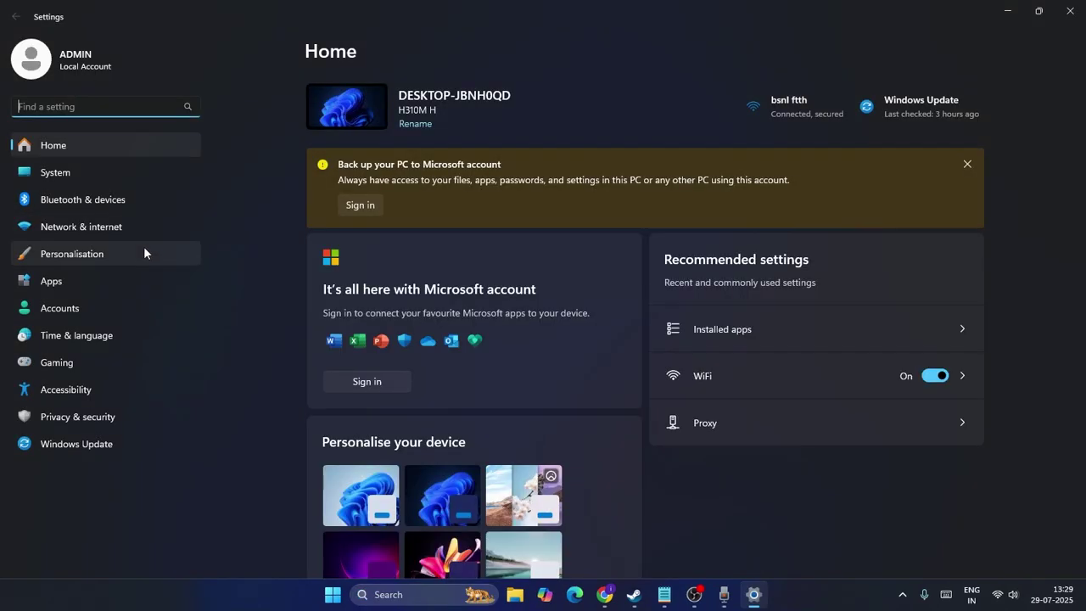
{"action": "left_click", "coordinate": [119, 337]}
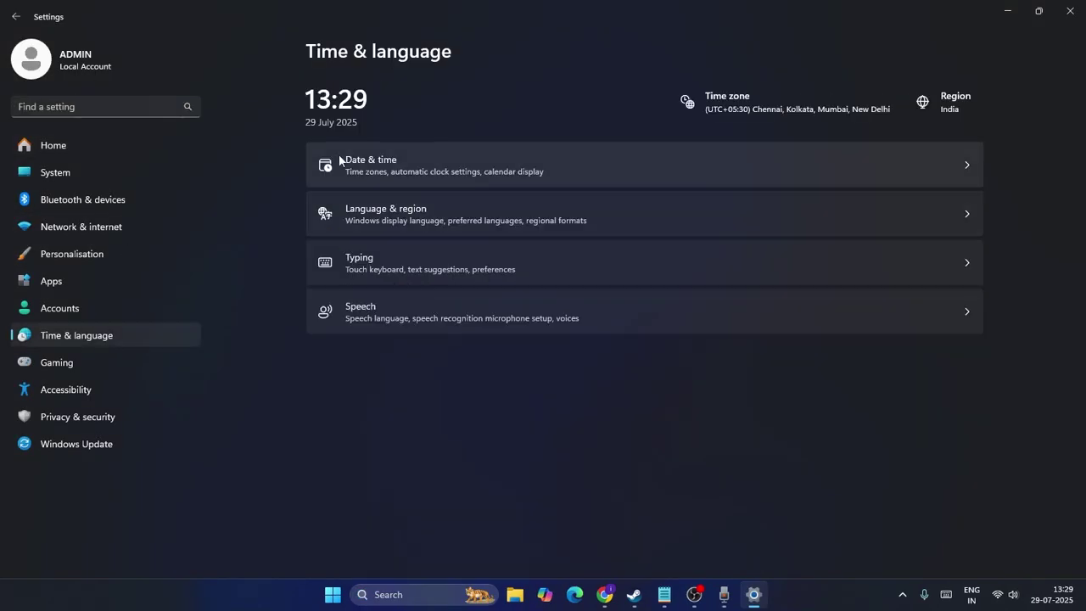
{"action": "left_click", "coordinate": [371, 162]}
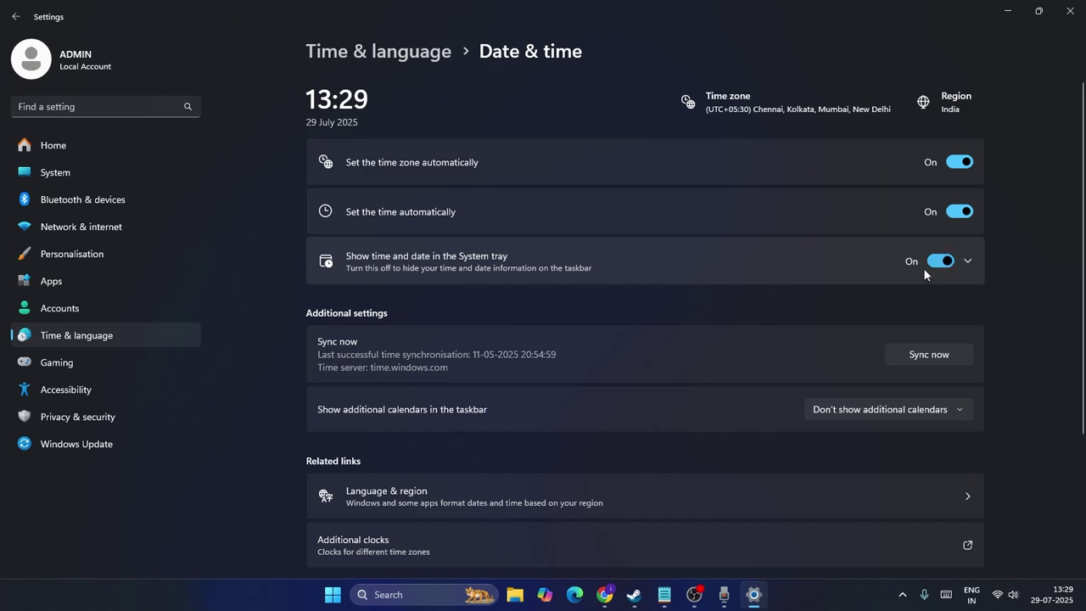
{"action": "left_click", "coordinate": [939, 356]}
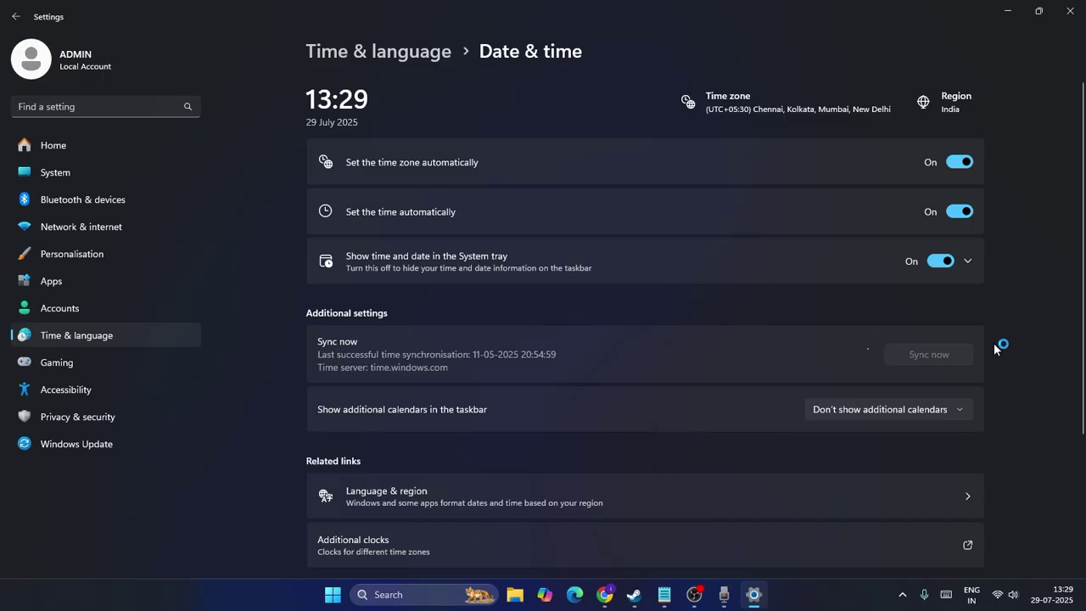
{"action": "left_click", "coordinate": [1008, 16]}
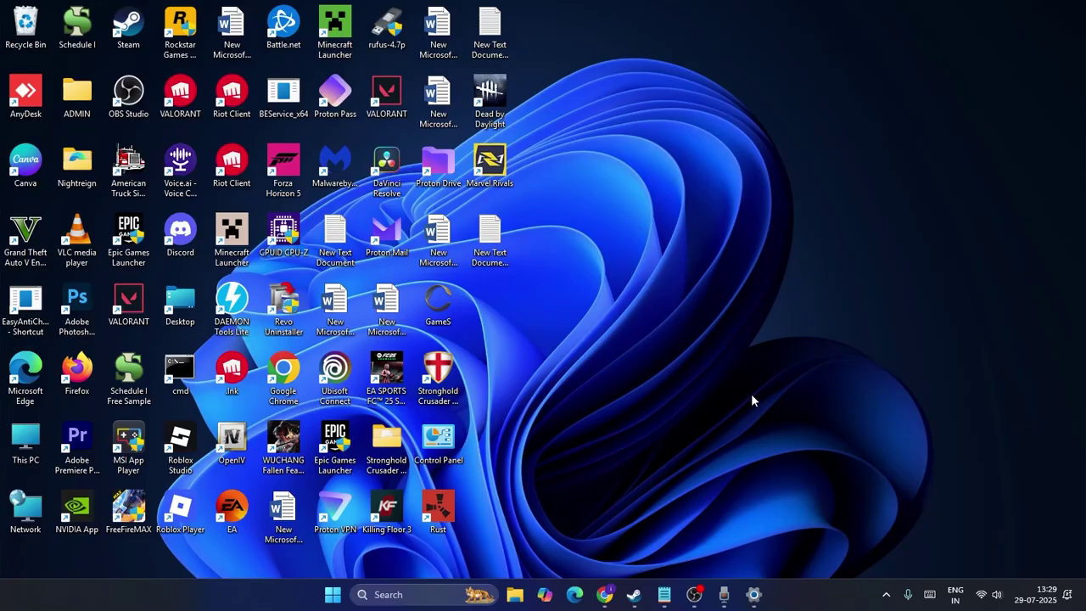
Step: Copy the ipconfig /flushdns command from the Notepad notes and minimise Notepad
{"action": "left_click", "coordinate": [664, 594]}
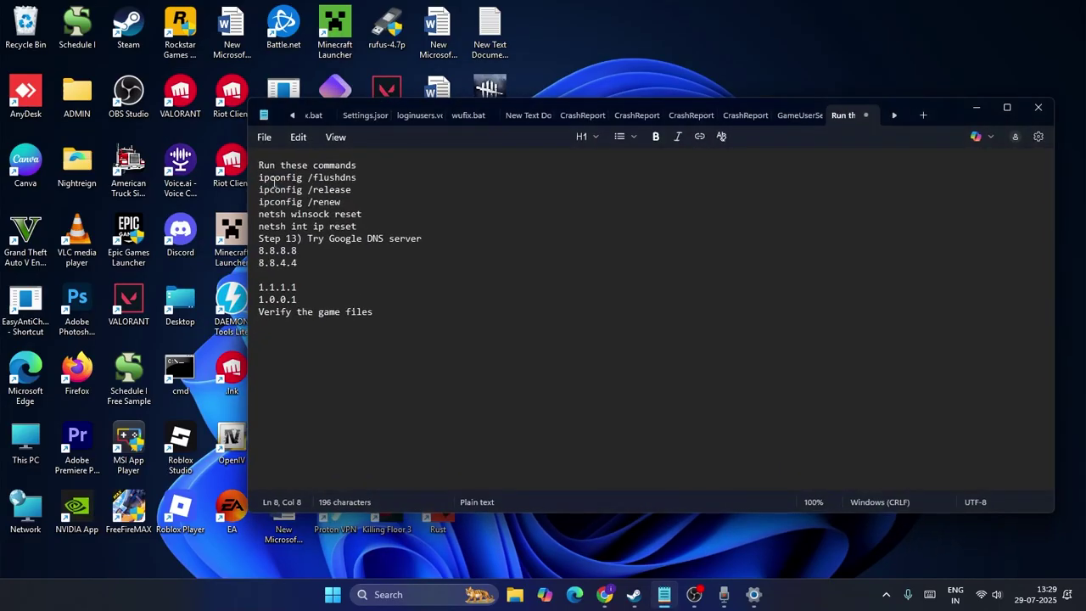
{"action": "left_click_drag", "start_coordinate": [260, 178], "coordinate": [357, 178]}
{"action": "right_click", "coordinate": [543, 180]}
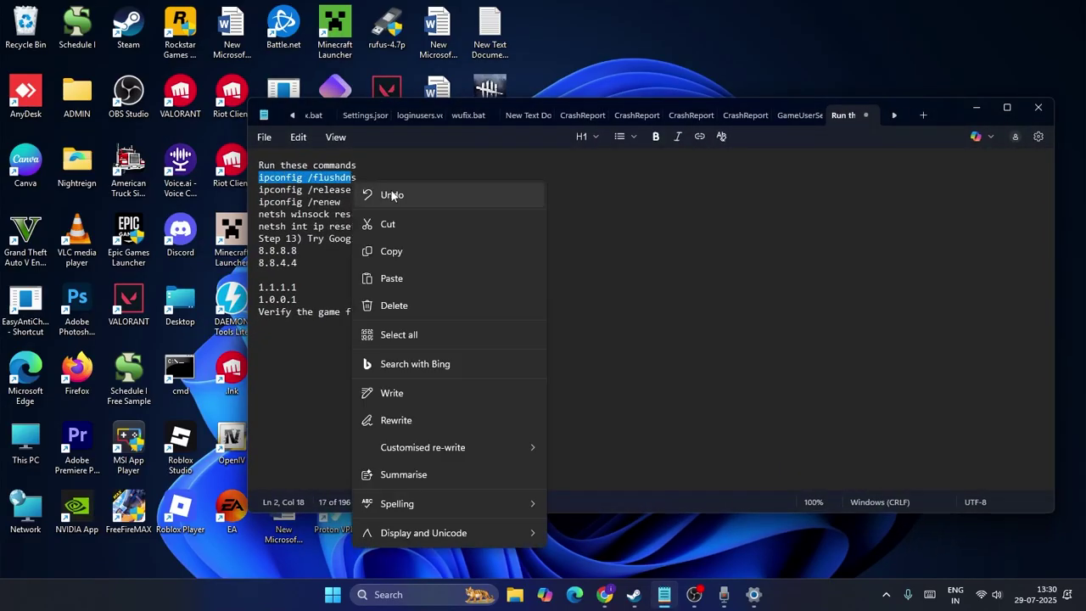
{"action": "left_click", "coordinate": [625, 194]}
{"action": "triple_click", "coordinate": [332, 179]}
{"action": "right_click", "coordinate": [332, 180]}
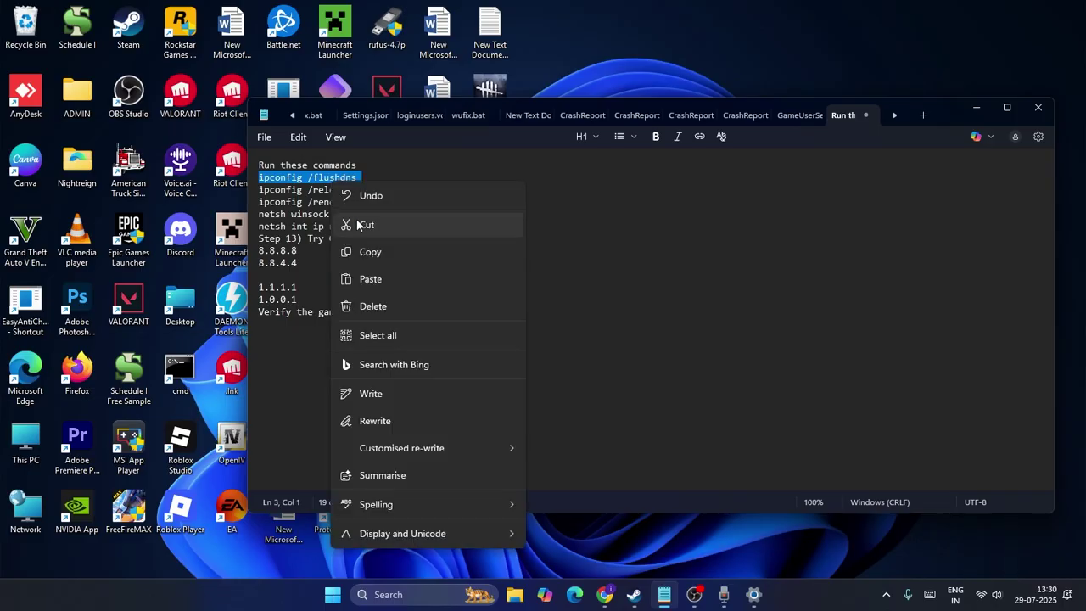
{"action": "left_click", "coordinate": [370, 253]}
{"action": "left_click", "coordinate": [976, 108]}
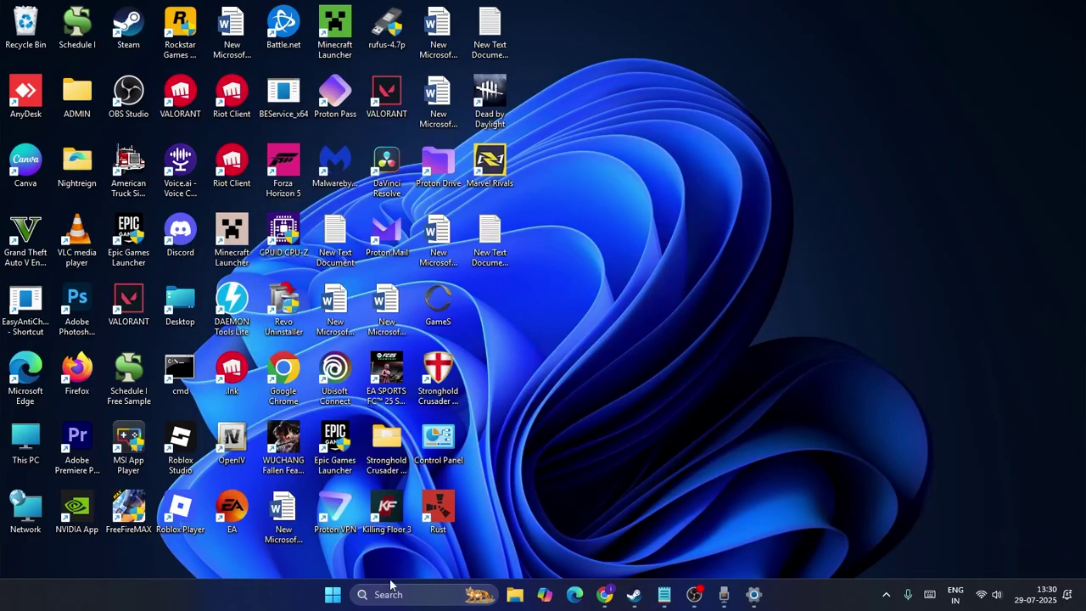
Step: Search for cmd, open Command Prompt as administrator and run ipconfig /flushdns
{"action": "left_click", "coordinate": [397, 594]}
{"action": "type", "text": "cmd"}
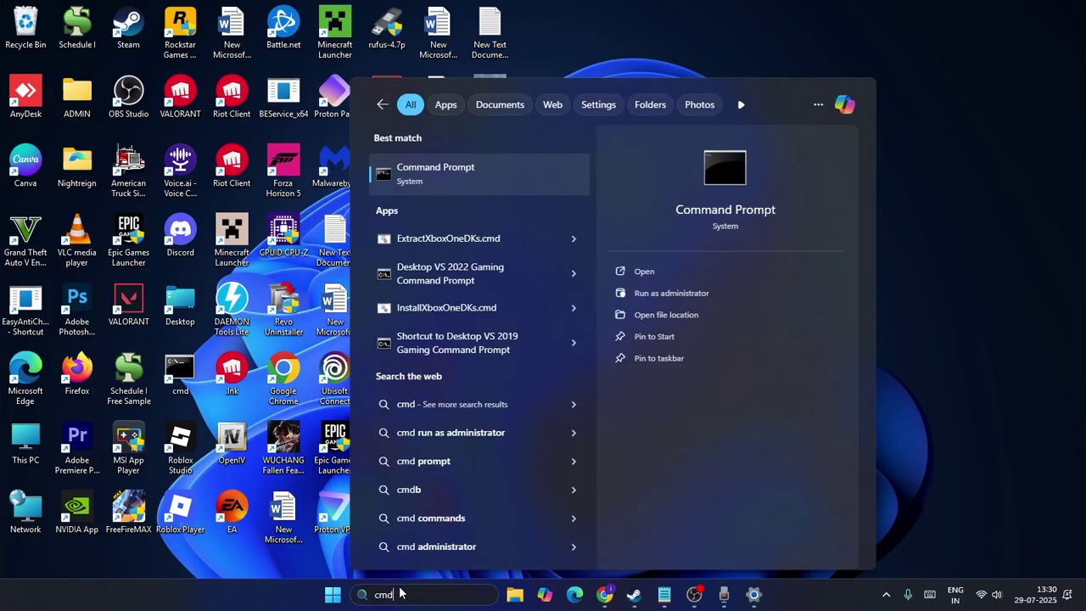
{"action": "left_click", "coordinate": [662, 295]}
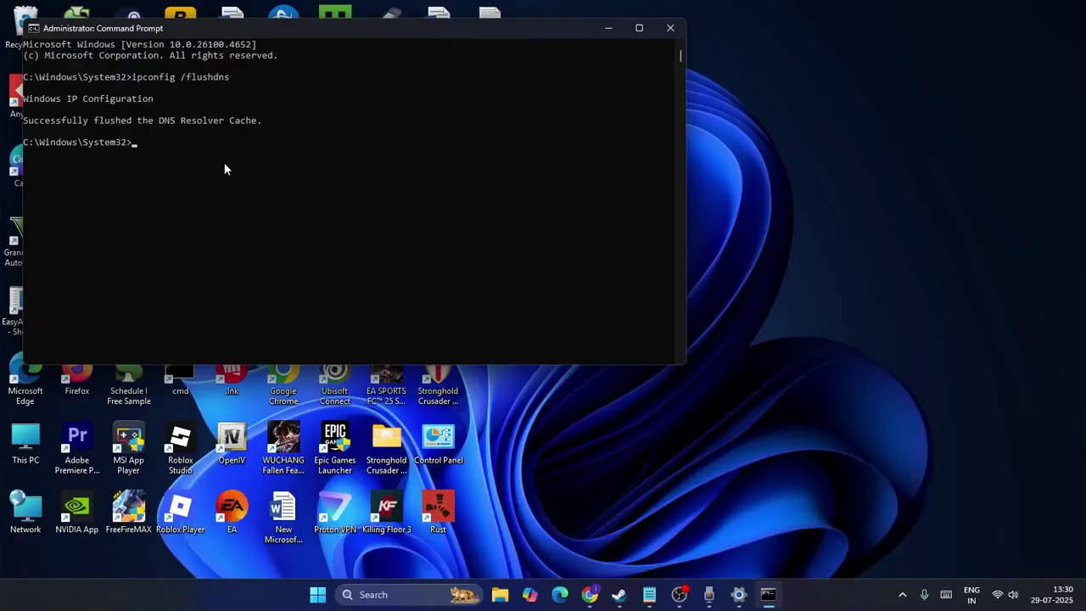
{"action": "key", "text": "Return"}
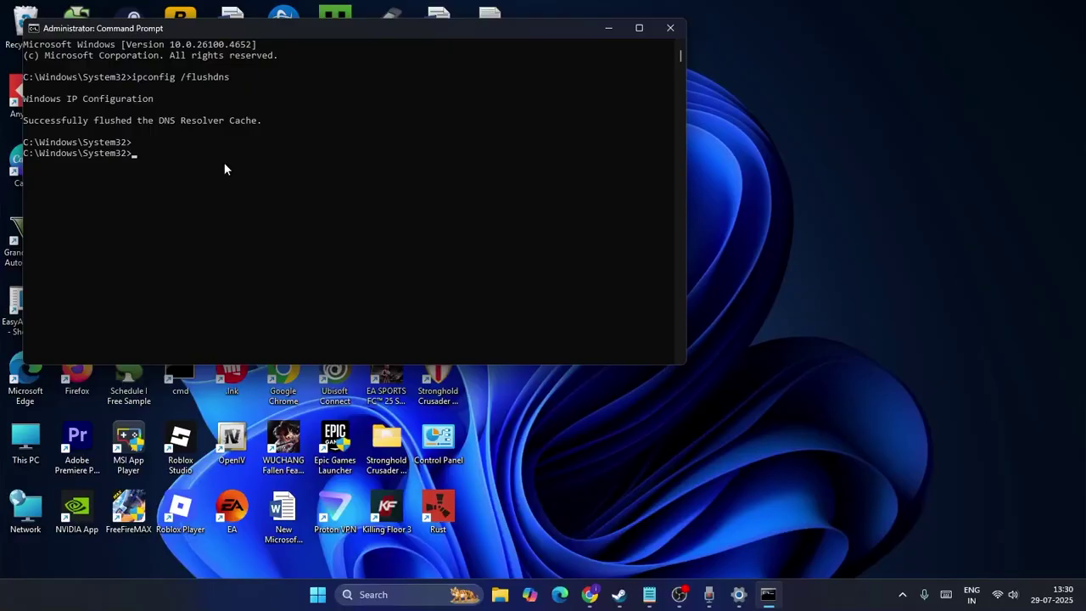
Step: Copy ipconfig /release from the Notepad notes and run it in the administrator Command Prompt
{"action": "left_click", "coordinate": [650, 594]}
{"action": "triple_click", "coordinate": [331, 190]}
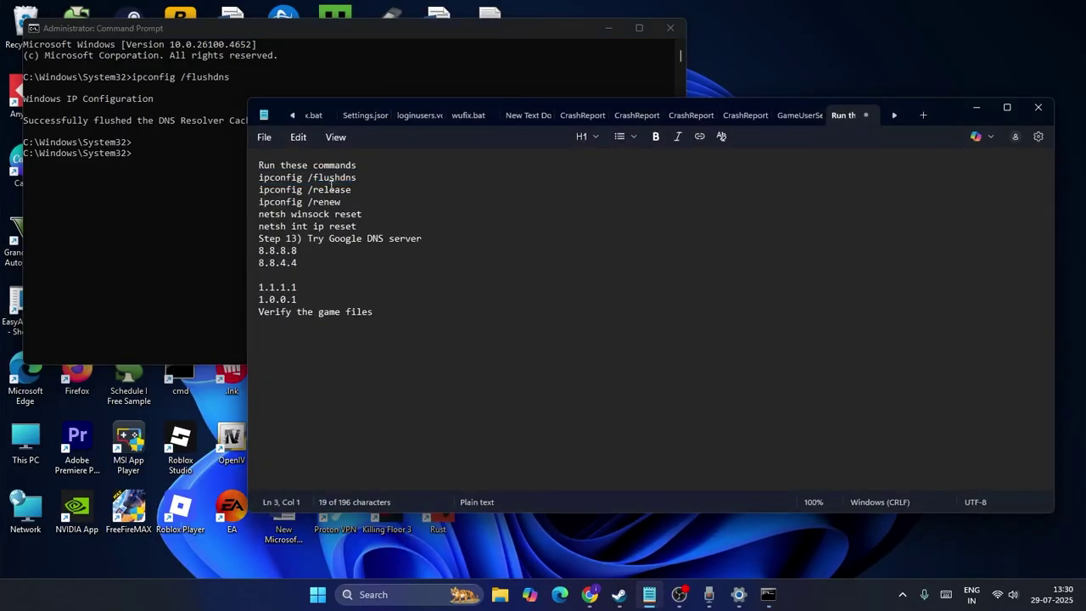
{"action": "right_click", "coordinate": [331, 193]}
{"action": "left_click", "coordinate": [359, 257]}
{"action": "left_click", "coordinate": [175, 139]}
{"action": "left_click", "coordinate": [186, 166]}
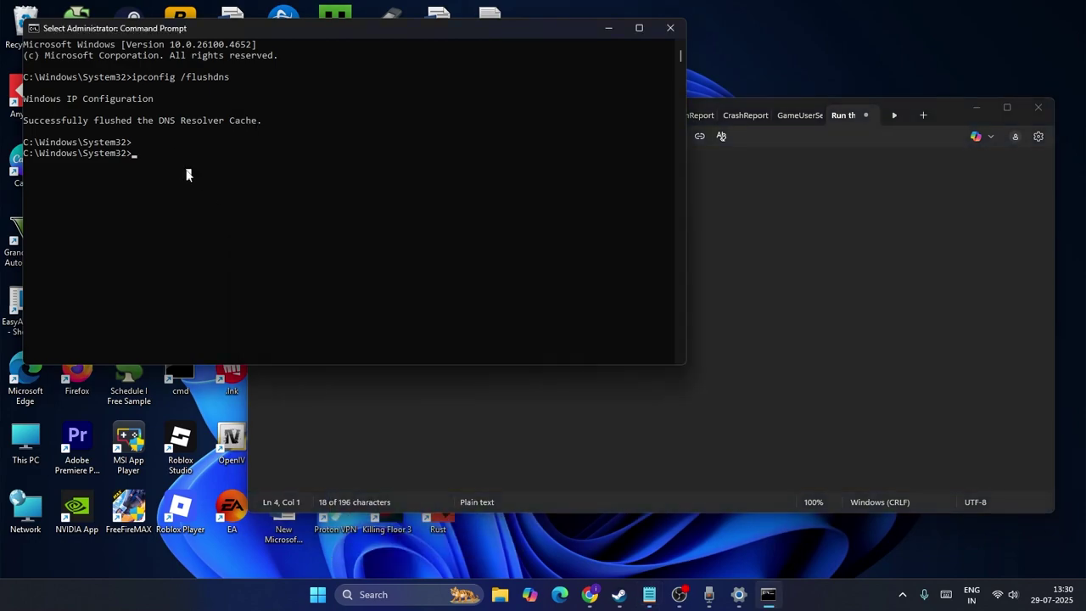
{"action": "right_click", "coordinate": [185, 169]}
Step: Copy ipconfig /renew from the Notepad notes and run it in Command Prompt
{"action": "left_click", "coordinate": [650, 594]}
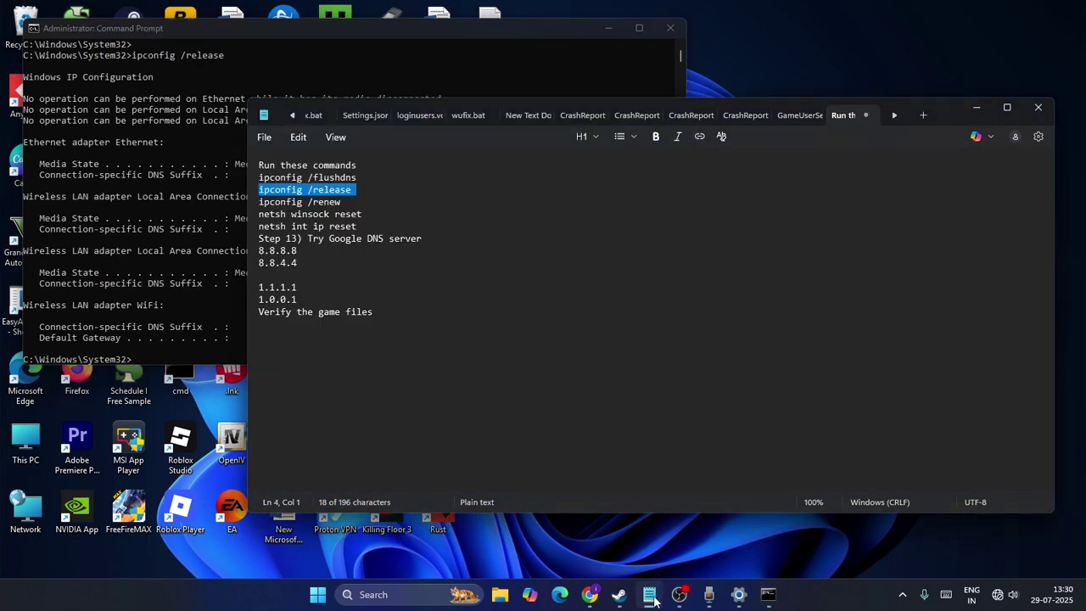
{"action": "triple_click", "coordinate": [329, 203]}
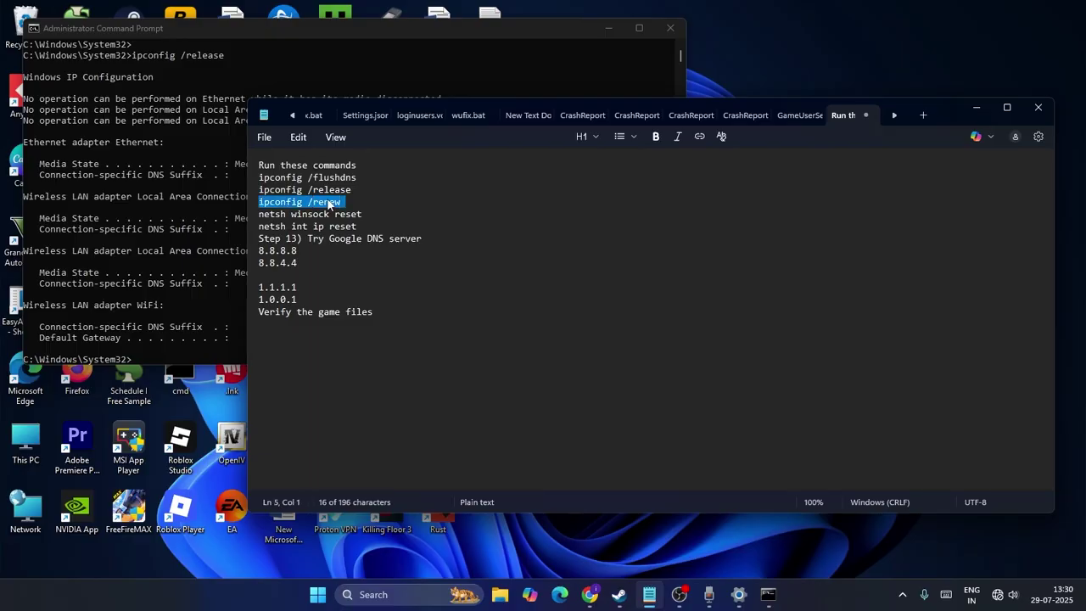
{"action": "right_click", "coordinate": [329, 203]}
{"action": "left_click", "coordinate": [365, 270]}
{"action": "left_click", "coordinate": [235, 362]}
{"action": "right_click", "coordinate": [235, 362]}
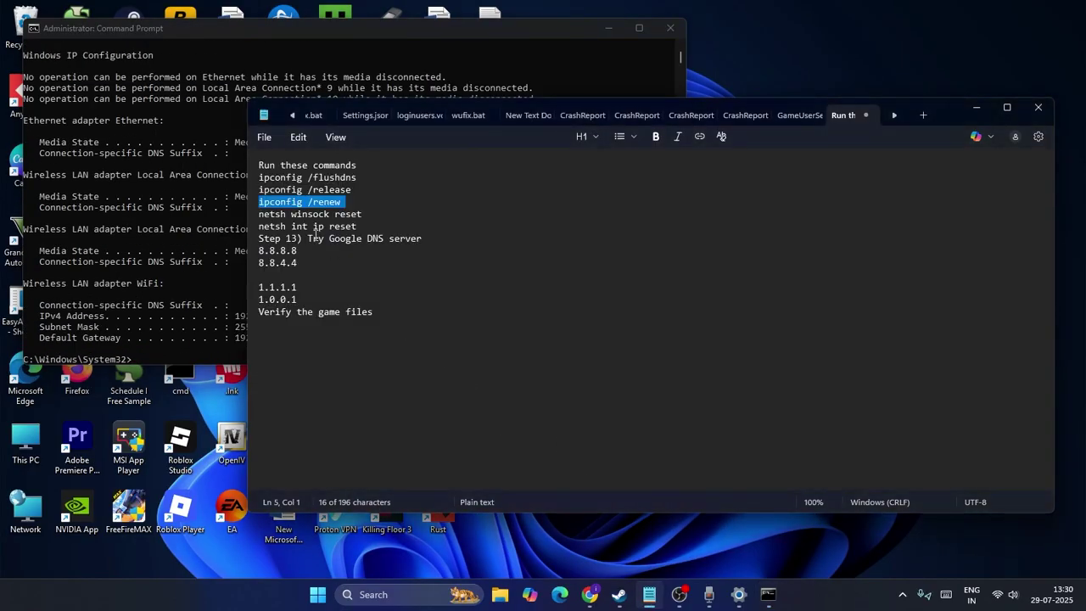
Step: Copy netsh winsock reset from the notes and run it in Command Prompt
{"action": "triple_click", "coordinate": [309, 214]}
{"action": "right_click", "coordinate": [315, 217]}
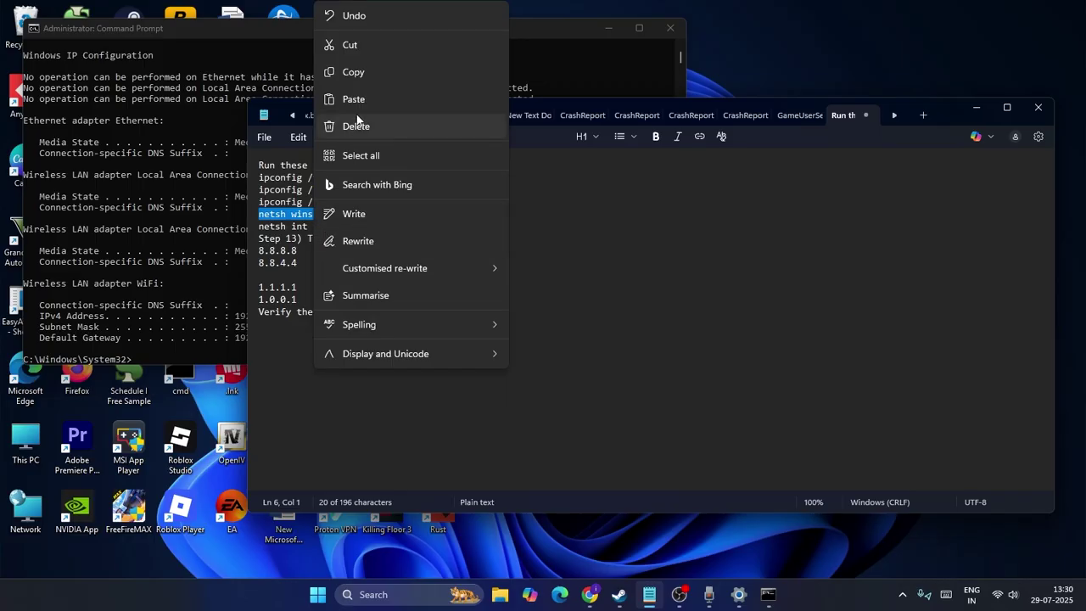
{"action": "left_click", "coordinate": [360, 72]}
{"action": "left_click", "coordinate": [199, 337]}
{"action": "right_click", "coordinate": [194, 355]}
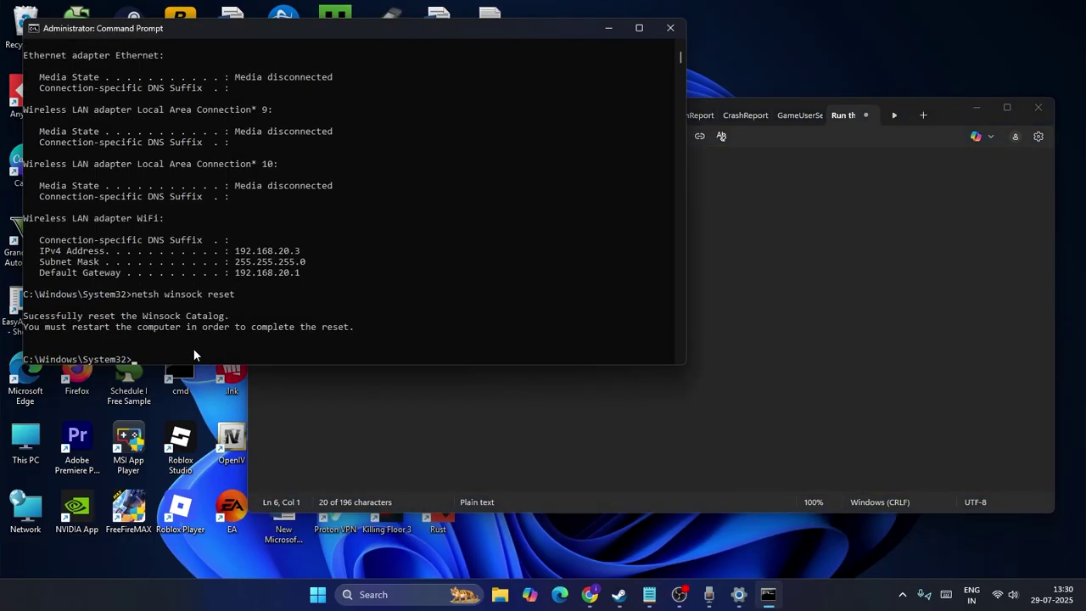
Step: Copy netsh int ip reset from the Notepad notes and run it in Command Prompt
{"action": "left_click", "coordinate": [649, 595]}
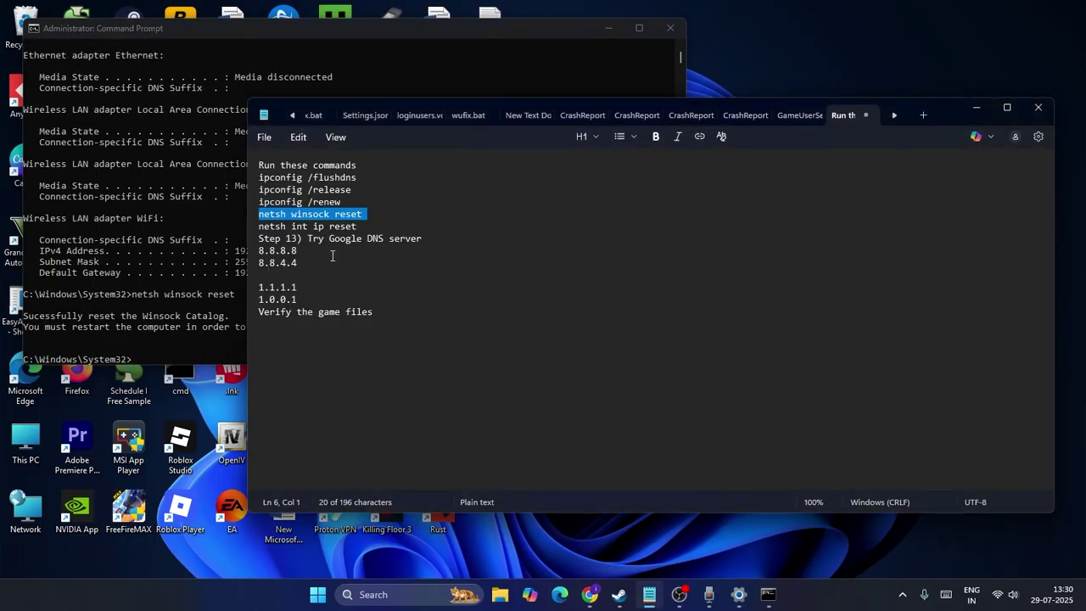
{"action": "triple_click", "coordinate": [329, 226]}
{"action": "right_click", "coordinate": [327, 226]}
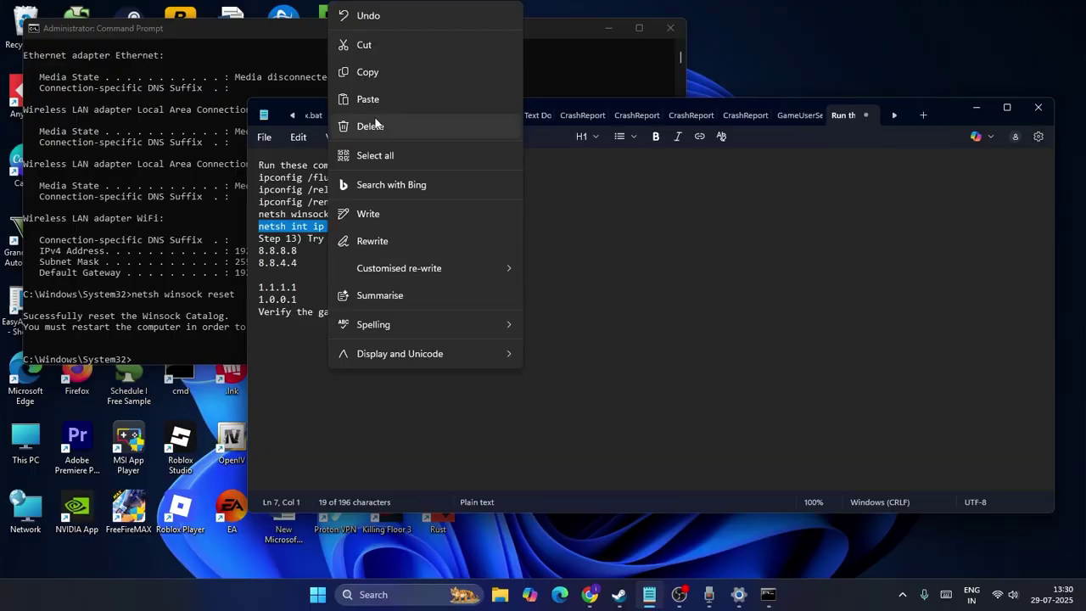
{"action": "left_click", "coordinate": [373, 76]}
{"action": "left_click", "coordinate": [199, 346]}
{"action": "right_click", "coordinate": [199, 346]}
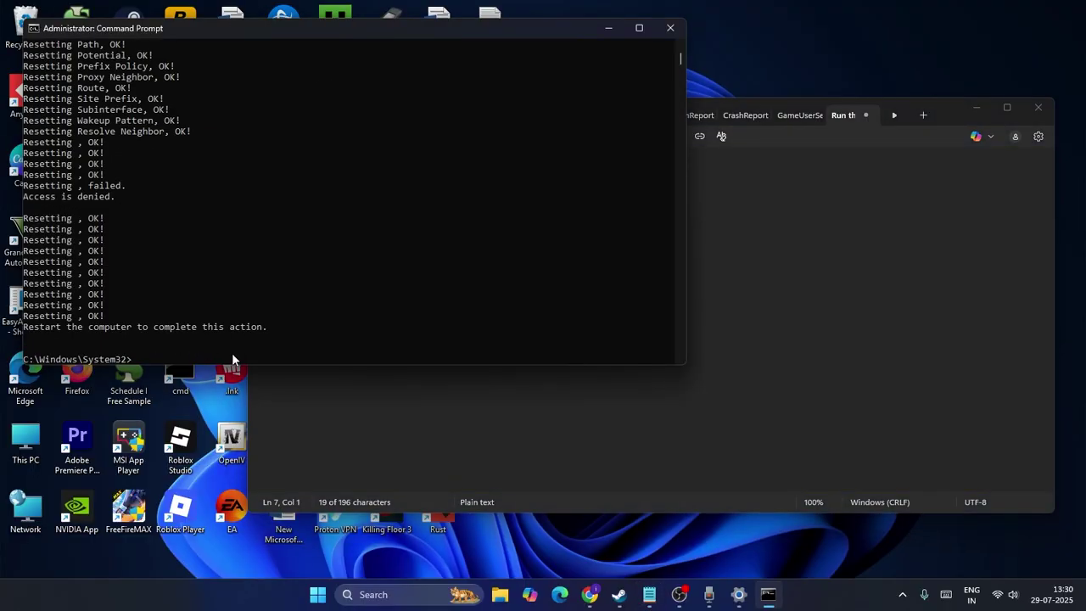
Step: Confirm the Google DNS servers 8.8.8.8 and 8.8.4.4 in the WiFi connection's IPv4 properties, and close WiFi Properties
{"action": "left_click", "coordinate": [649, 594]}
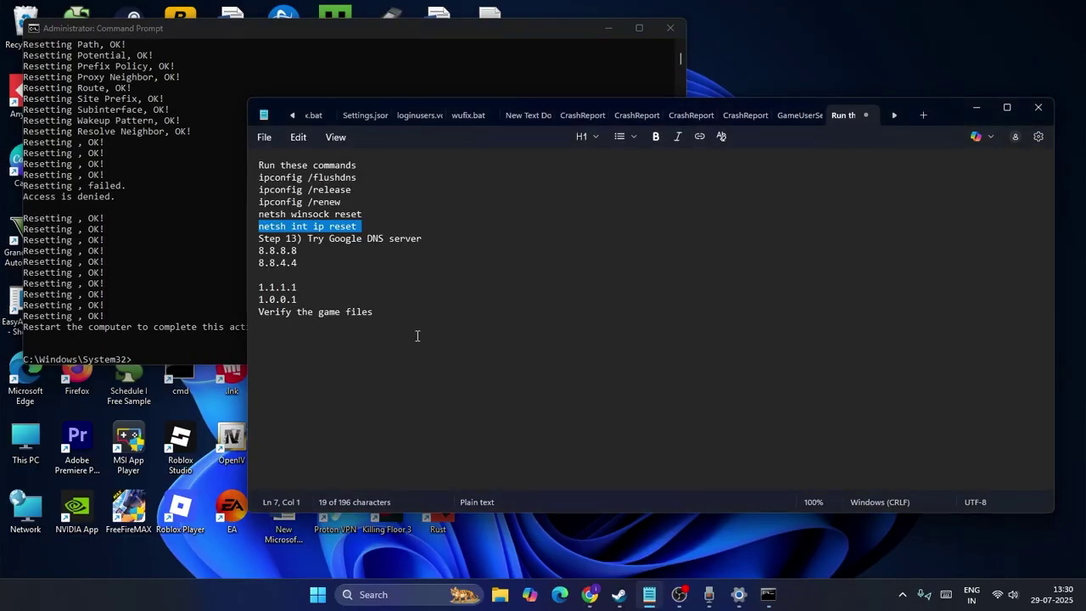
{"action": "left_click", "coordinate": [312, 250]}
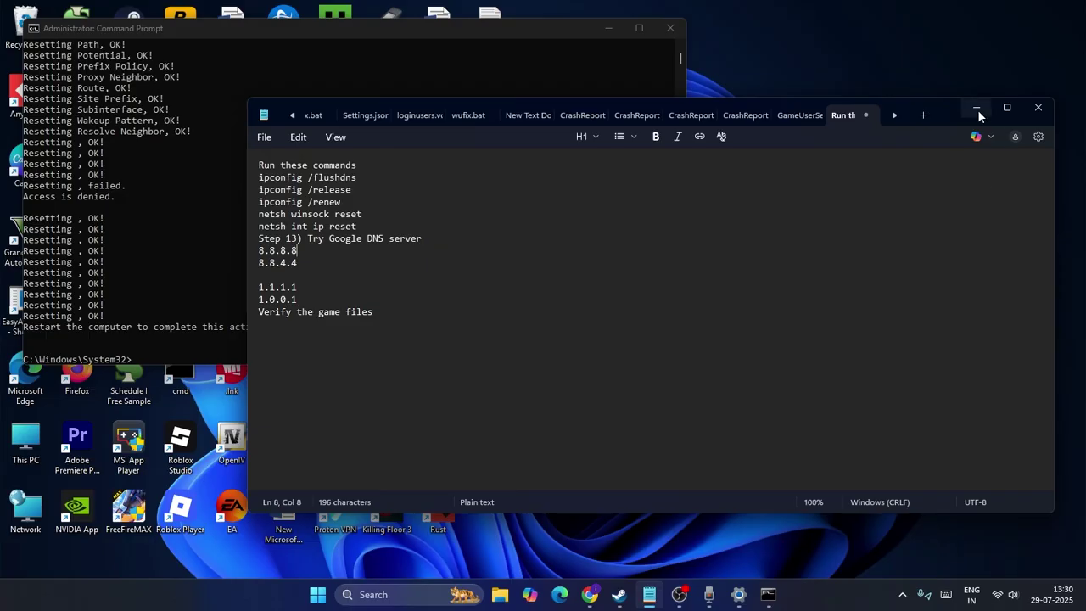
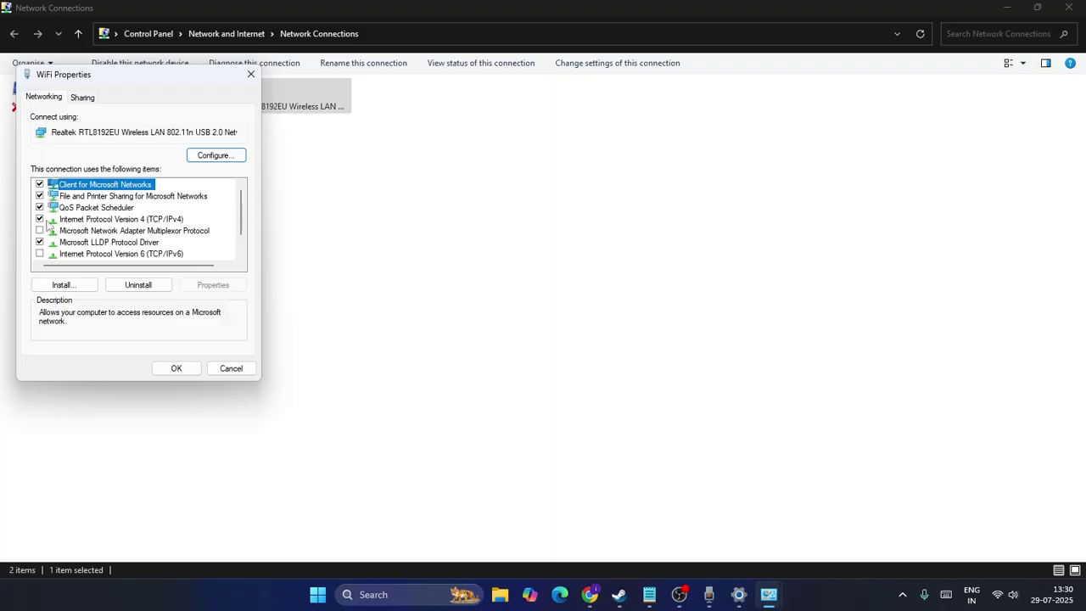
{"action": "scroll", "coordinate": [140, 234], "scroll_direction": "down", "scroll_amount": 1}
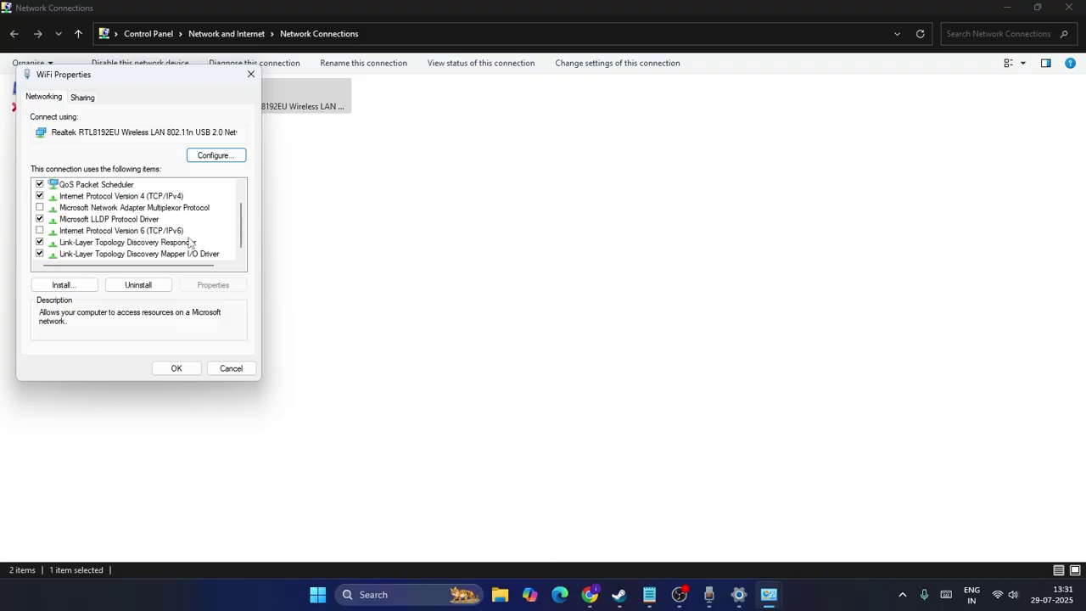
{"action": "scroll", "coordinate": [113, 243], "scroll_direction": "up", "scroll_amount": 1}
{"action": "left_click", "coordinate": [121, 221]}
{"action": "left_click", "coordinate": [212, 285]}
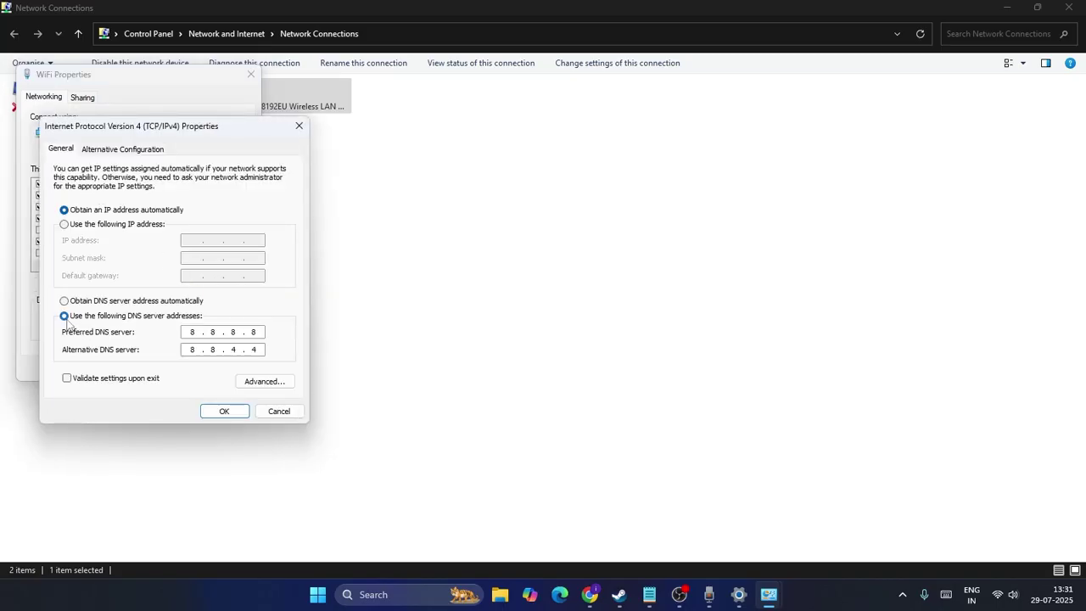
{"action": "left_click", "coordinate": [215, 333]}
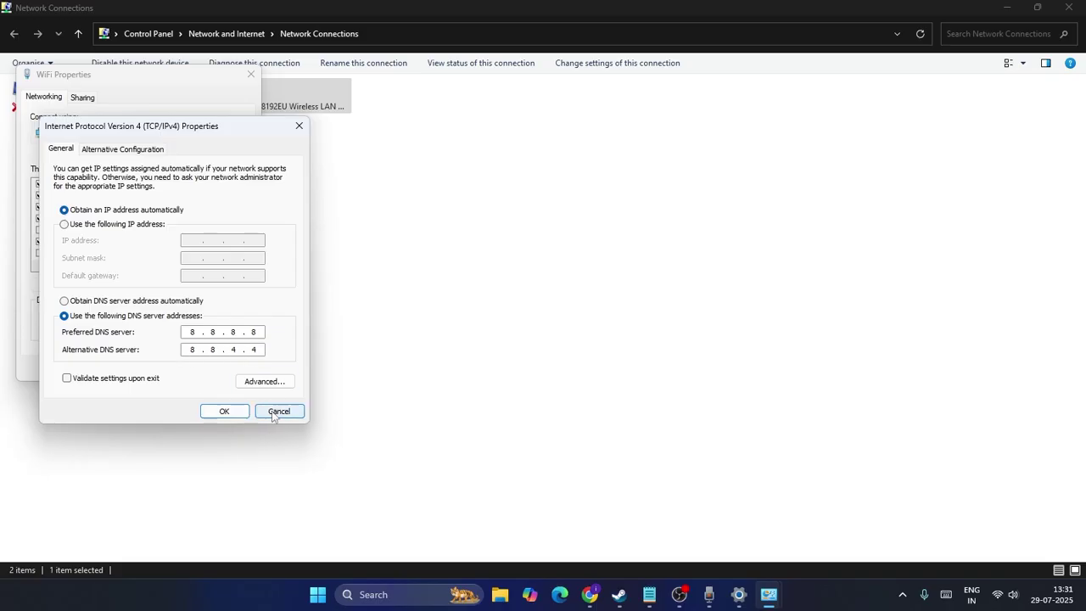
{"action": "left_click", "coordinate": [226, 412]}
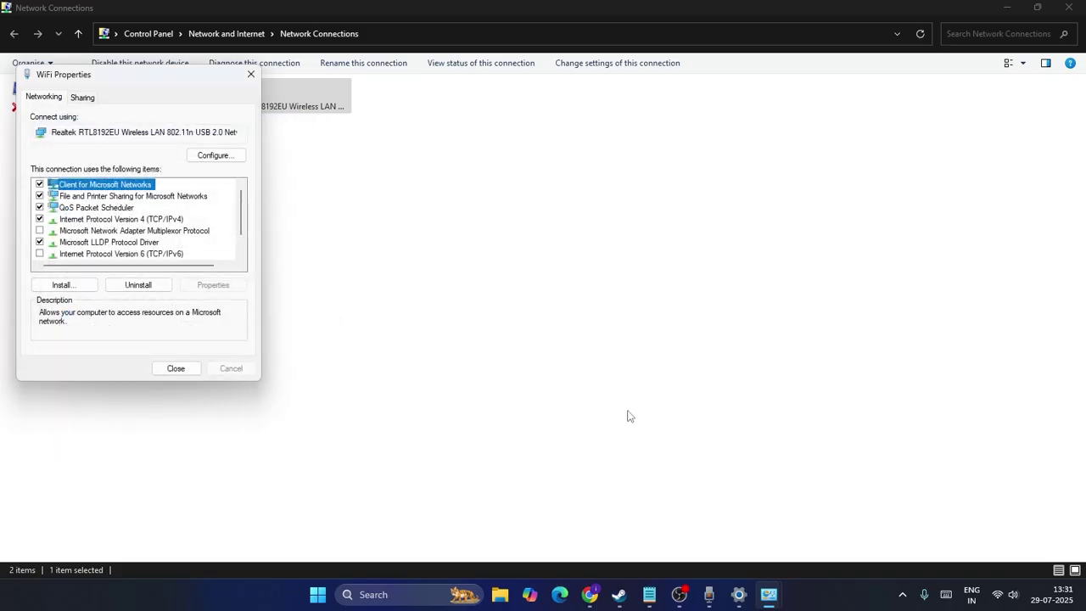
{"action": "left_click", "coordinate": [251, 75]}
Step: Check the second DNS pair in the Notepad notes, and open the WiFi connection's Internet Protocol Version 4 properties
{"action": "left_click", "coordinate": [644, 588]}
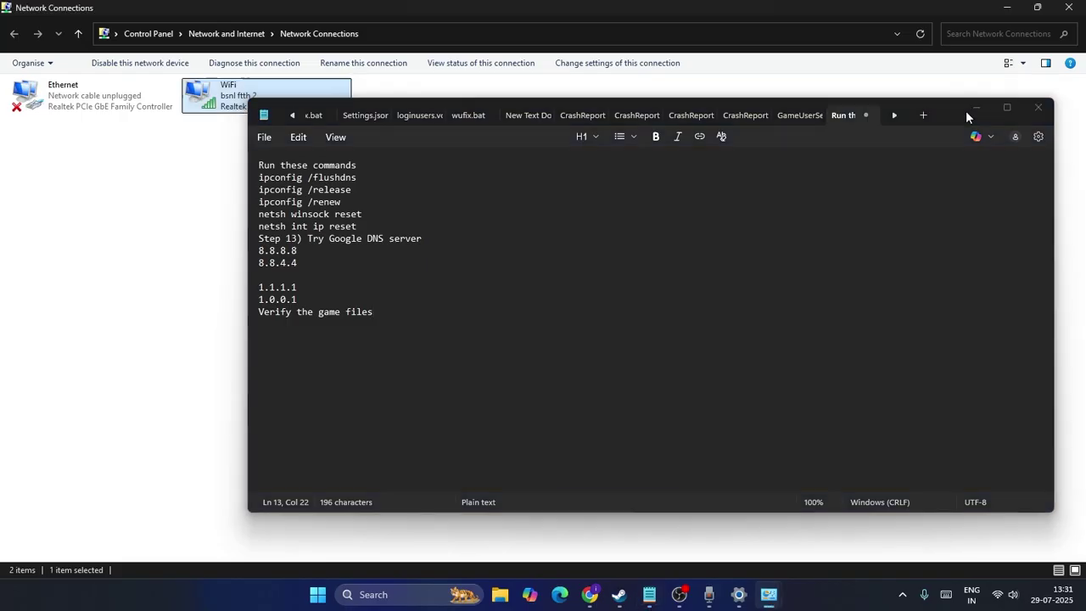
{"action": "left_click", "coordinate": [969, 109]}
{"action": "right_click", "coordinate": [308, 110]}
{"action": "left_click", "coordinate": [380, 249]}
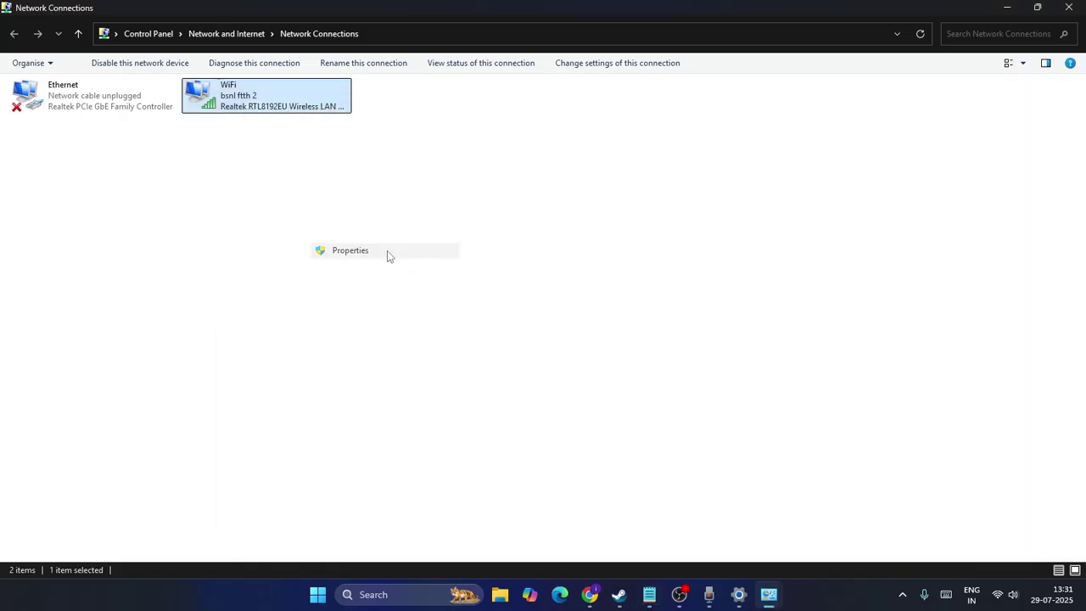
{"action": "left_click", "coordinate": [160, 221]}
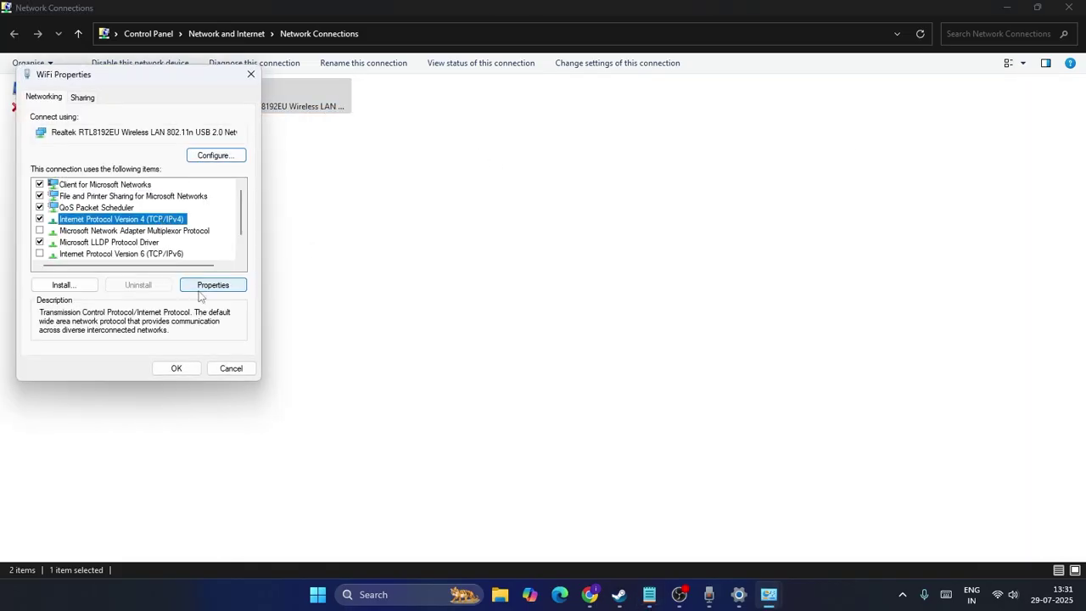
{"action": "left_click", "coordinate": [212, 285]}
Step: Clear both existing DNS server addresses and set the preferred DNS server to 1.1.1.1
{"action": "left_click", "coordinate": [197, 331]}
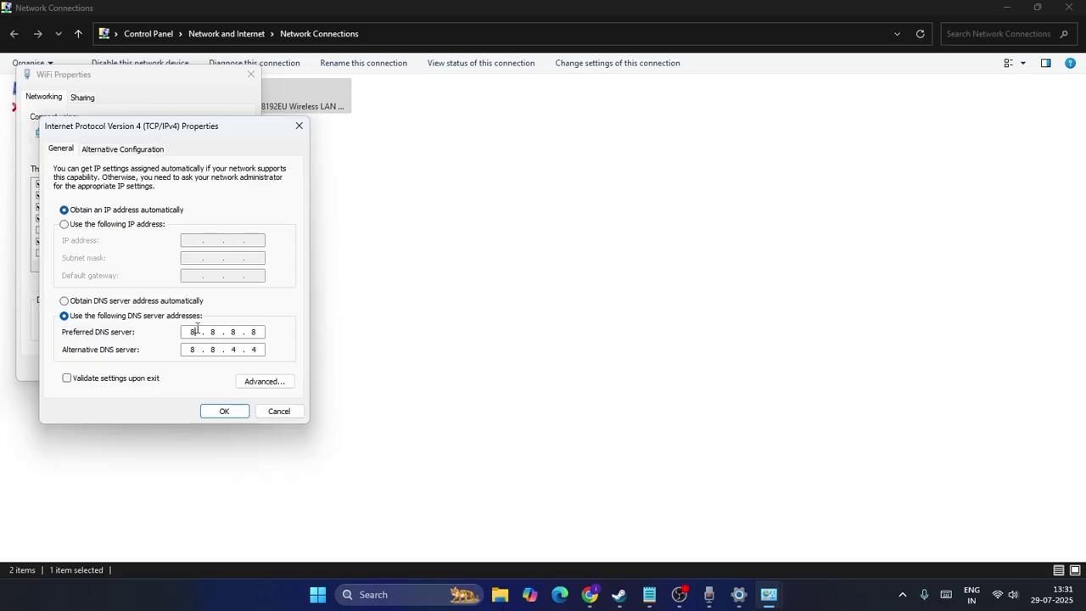
{"action": "key", "text": "BackSpace"}
{"action": "key", "text": "BackSpace"}
{"action": "left_click", "coordinate": [237, 331]}
{"action": "left_click", "coordinate": [252, 349]}
{"action": "key", "text": "BackSpace"}
{"action": "key", "text": "BackSpace"}
{"action": "key", "text": "BackSpace"}
{"action": "key", "text": "BackSpace"}
{"action": "key", "text": "BackSpace"}
{"action": "left_click", "coordinate": [195, 332]}
{"action": "type", "text": "1.1.1.1"}
Step: Set the alternative DNS server to 1.0.0.1, and close the WiFi properties and Control Panel network windows
{"action": "left_click", "coordinate": [655, 594]}
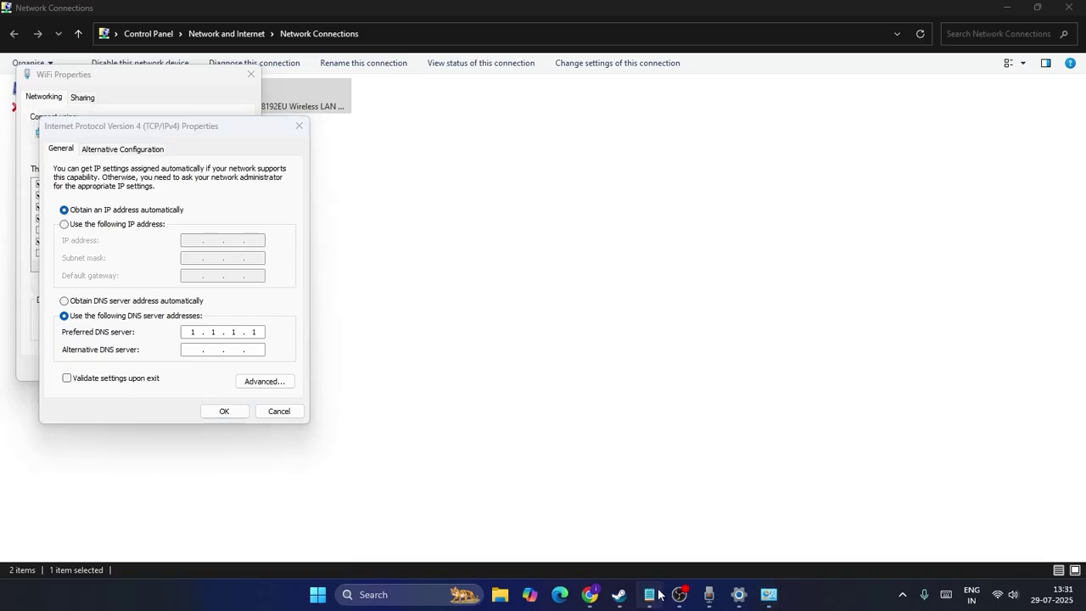
{"action": "left_click", "coordinate": [650, 593]}
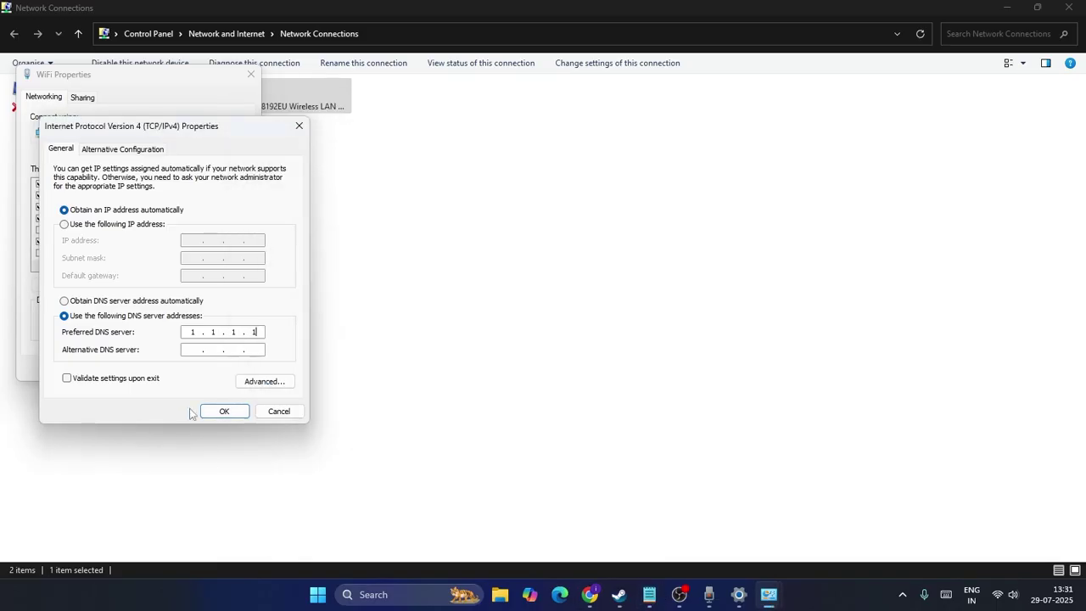
{"action": "left_click", "coordinate": [201, 350]}
{"action": "type", "text": "1.0.0"}
{"action": "type", "text": "1"}
{"action": "left_click", "coordinate": [222, 411]}
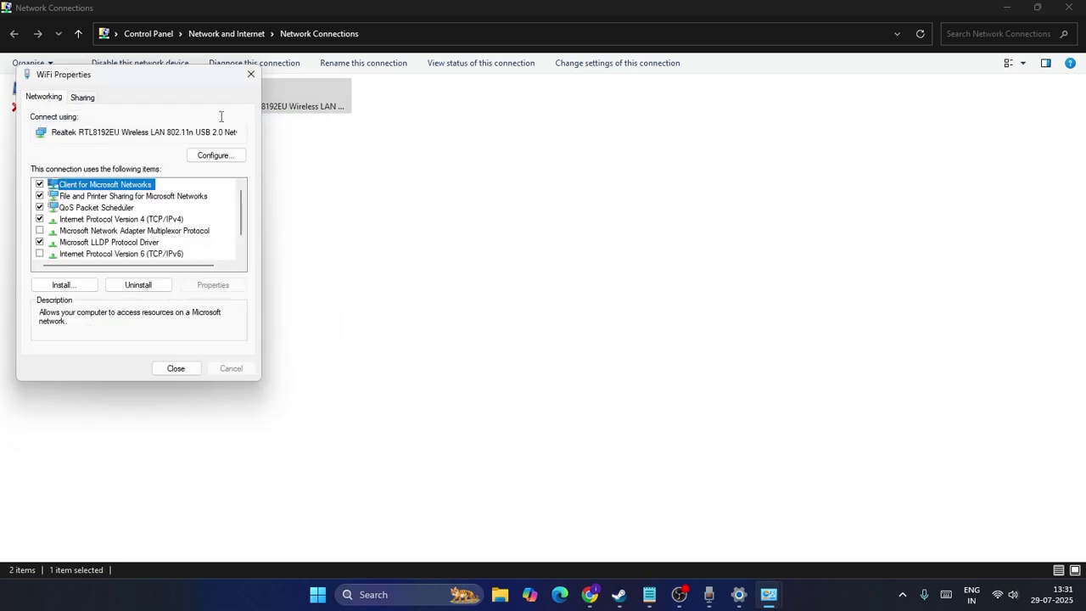
{"action": "left_click", "coordinate": [175, 368]}
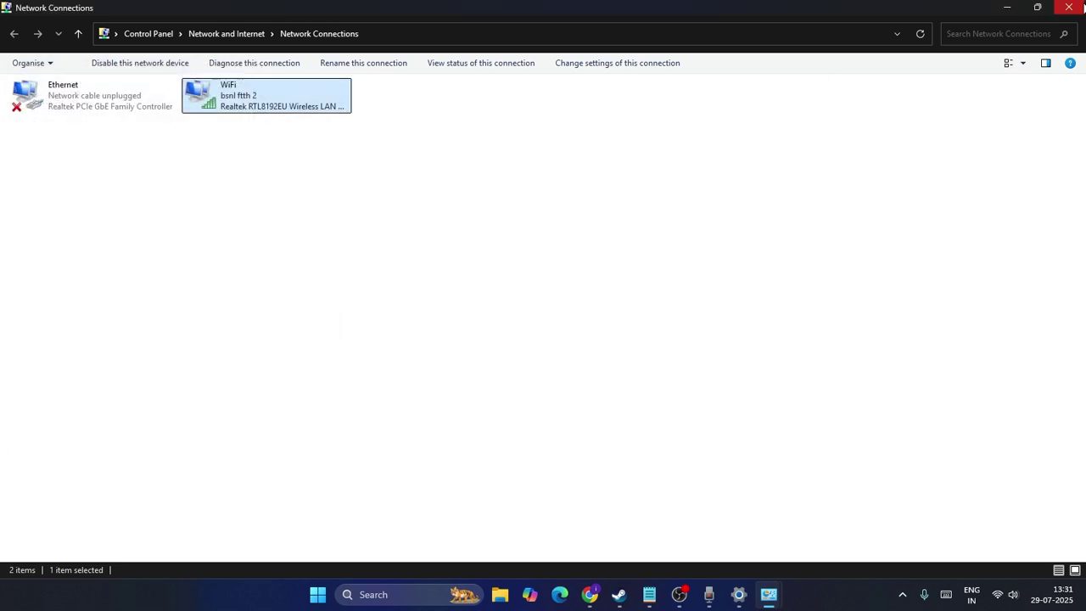
{"action": "left_click", "coordinate": [1069, 7]}
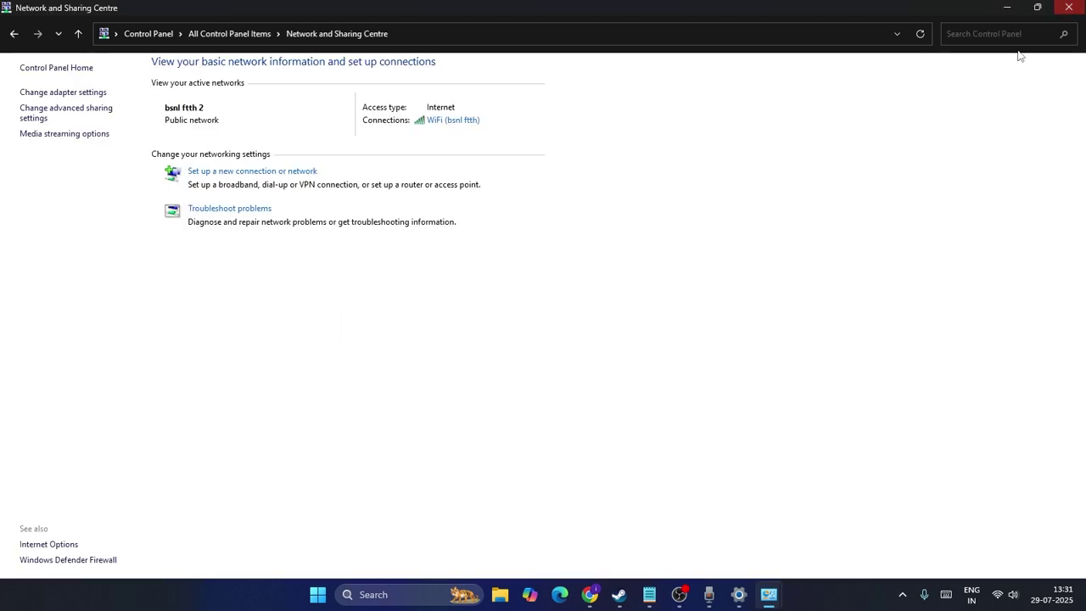
{"action": "left_click", "coordinate": [1069, 7]}
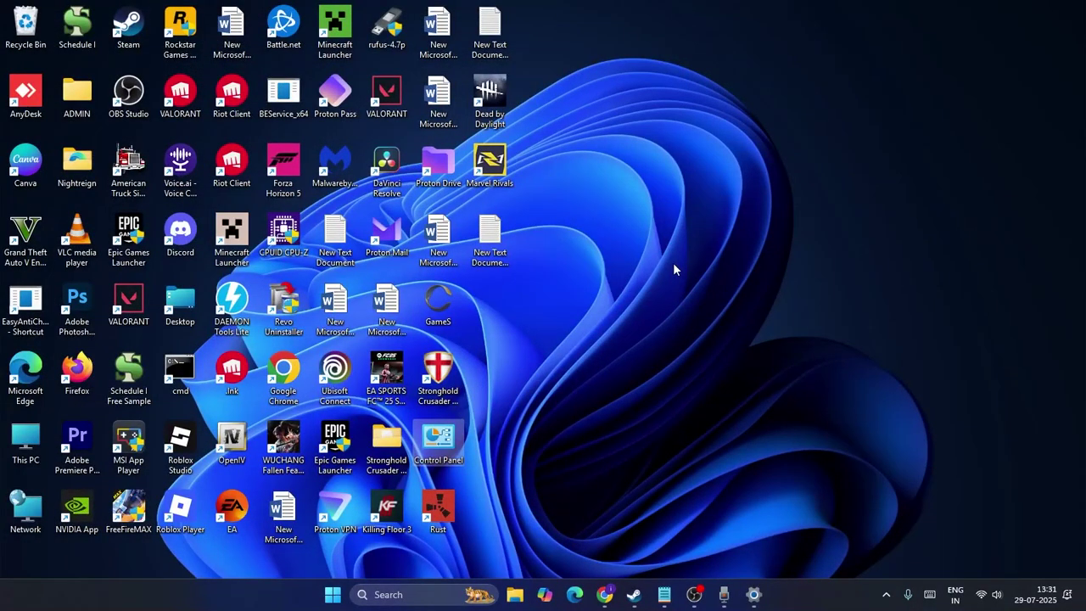
Step: Check the Windows Update page in Windows Settings, and close Settings
{"action": "left_click", "coordinate": [754, 594]}
{"action": "left_click", "coordinate": [85, 442]}
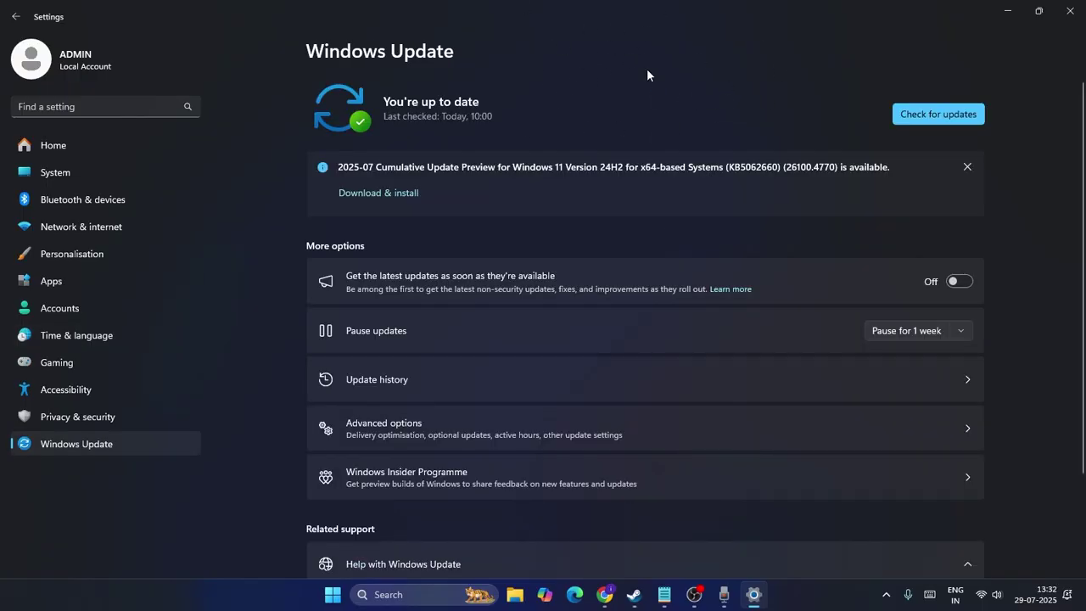
{"action": "left_click", "coordinate": [1069, 11]}
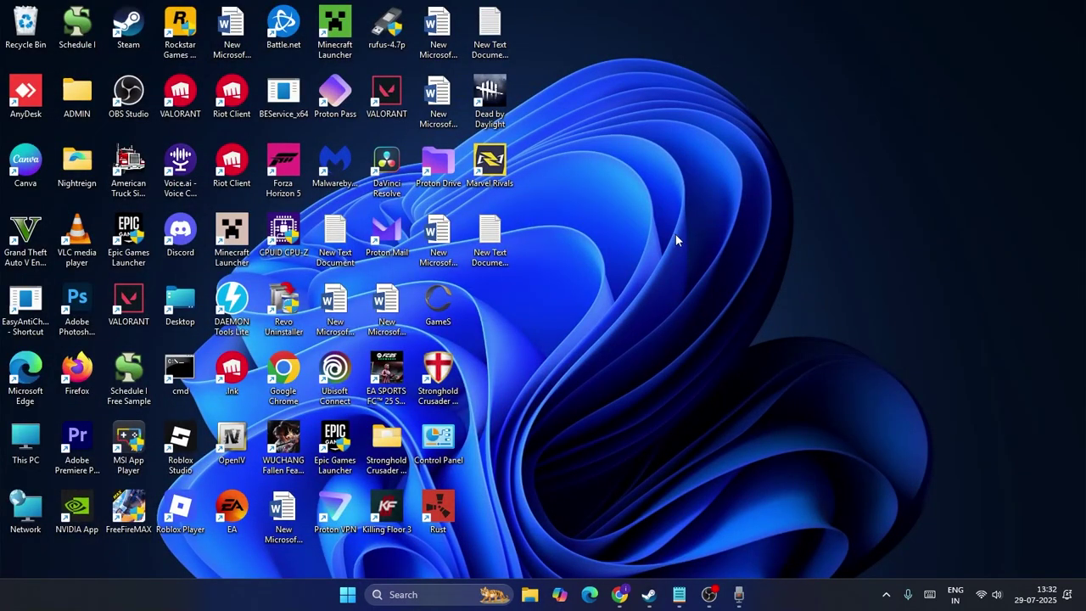
Step: In Steam, view the file integrity verification option under Rust's installed files properties, and close the properties
{"action": "left_click", "coordinate": [649, 593]}
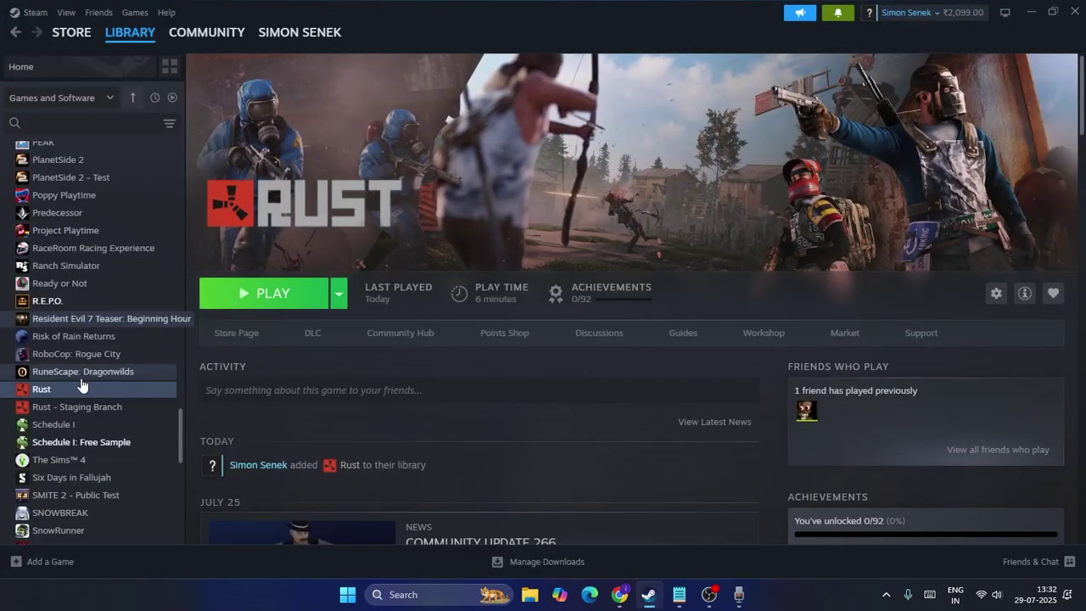
{"action": "right_click", "coordinate": [65, 389]}
{"action": "left_click", "coordinate": [101, 494]}
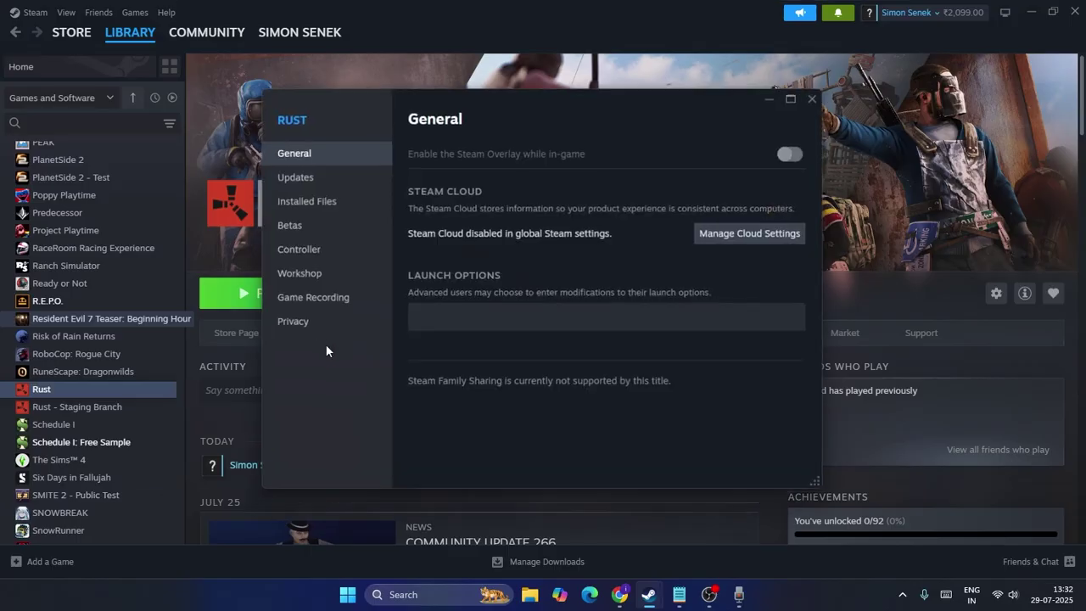
{"action": "left_click", "coordinate": [313, 200]}
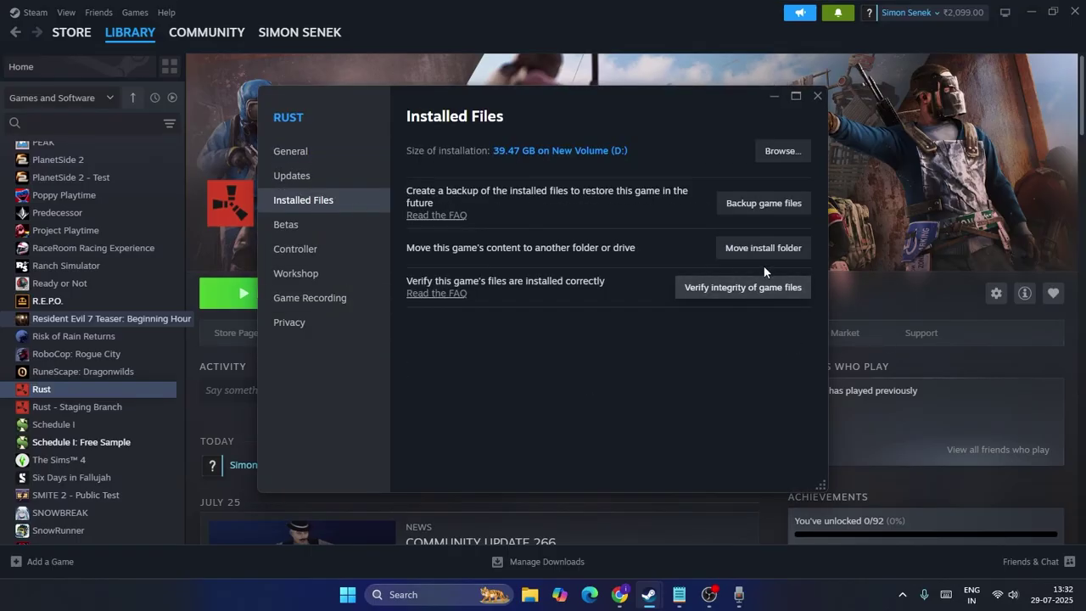
{"action": "left_click", "coordinate": [813, 97]}
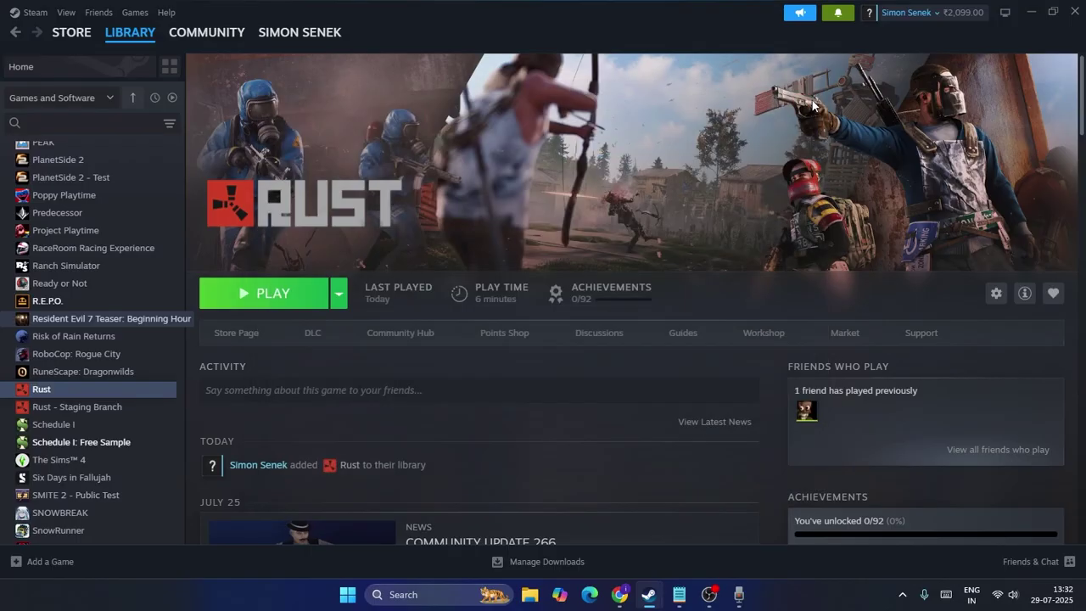